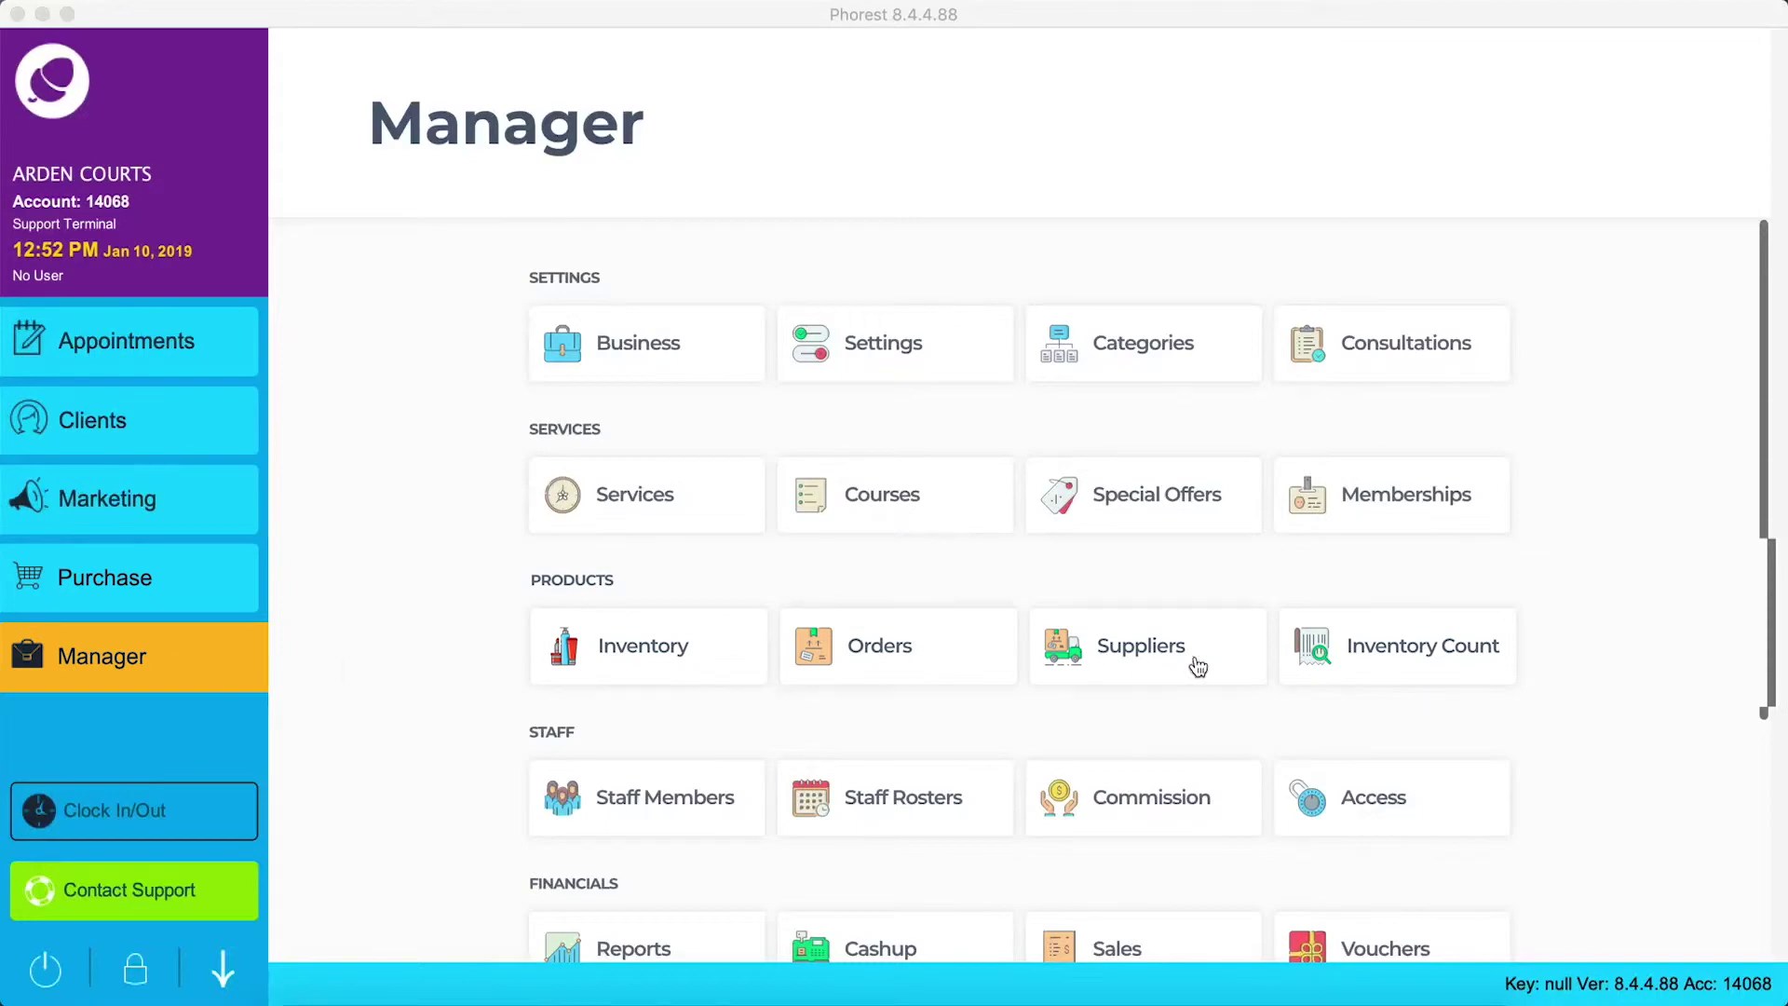
- Open the Inventory Count tile from the Manager screen to list past stock takes
{"action": "left_click", "coordinate": [1469, 663]}
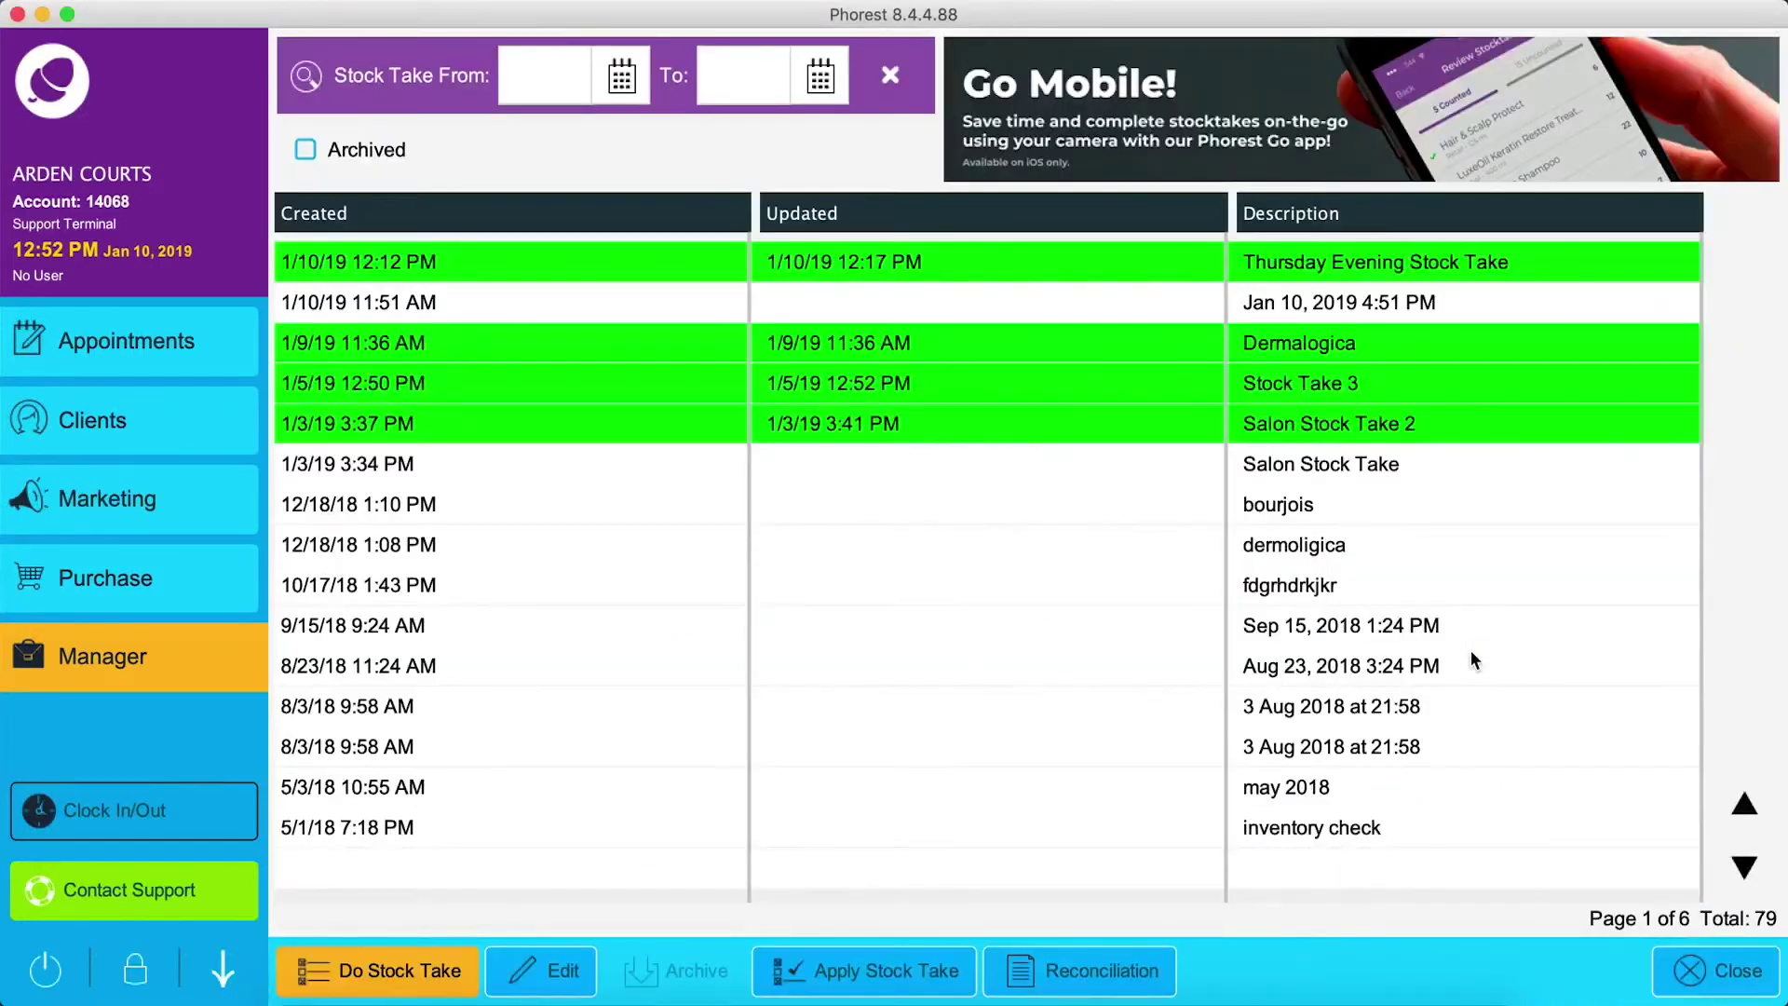
{"action": "left_click", "coordinate": [625, 78]}
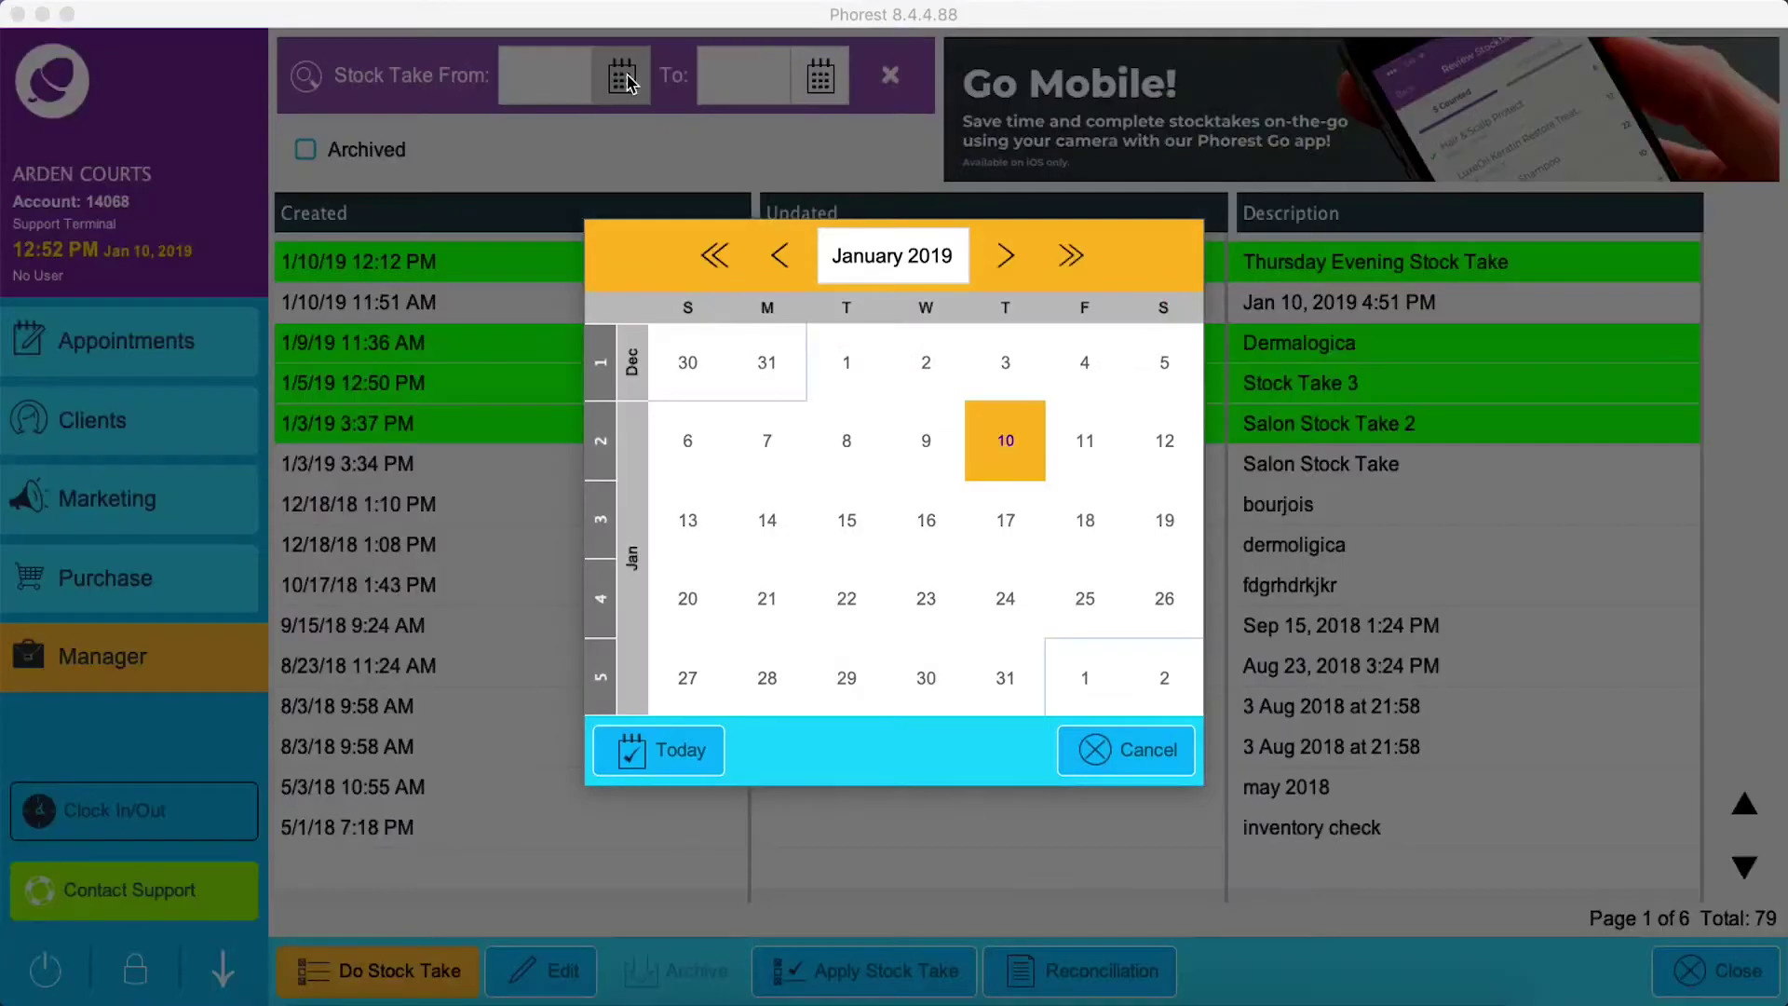
{"action": "left_click", "coordinate": [1129, 756]}
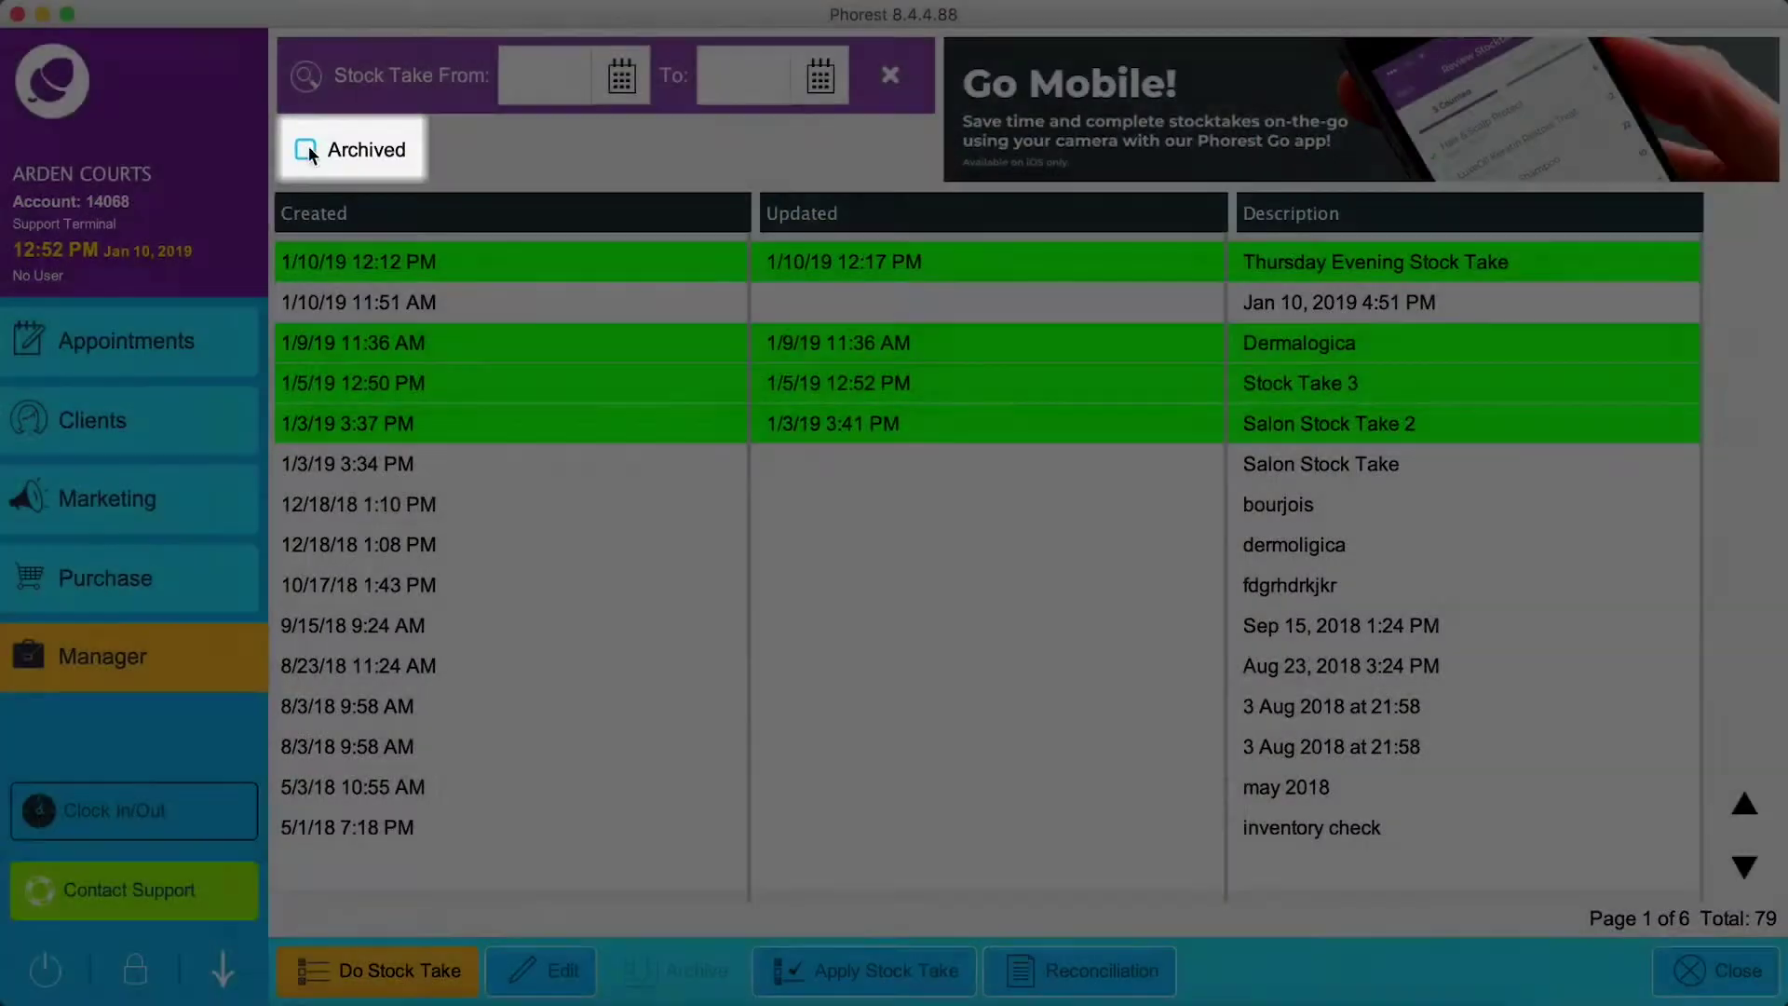
{"action": "left_click", "coordinate": [306, 150]}
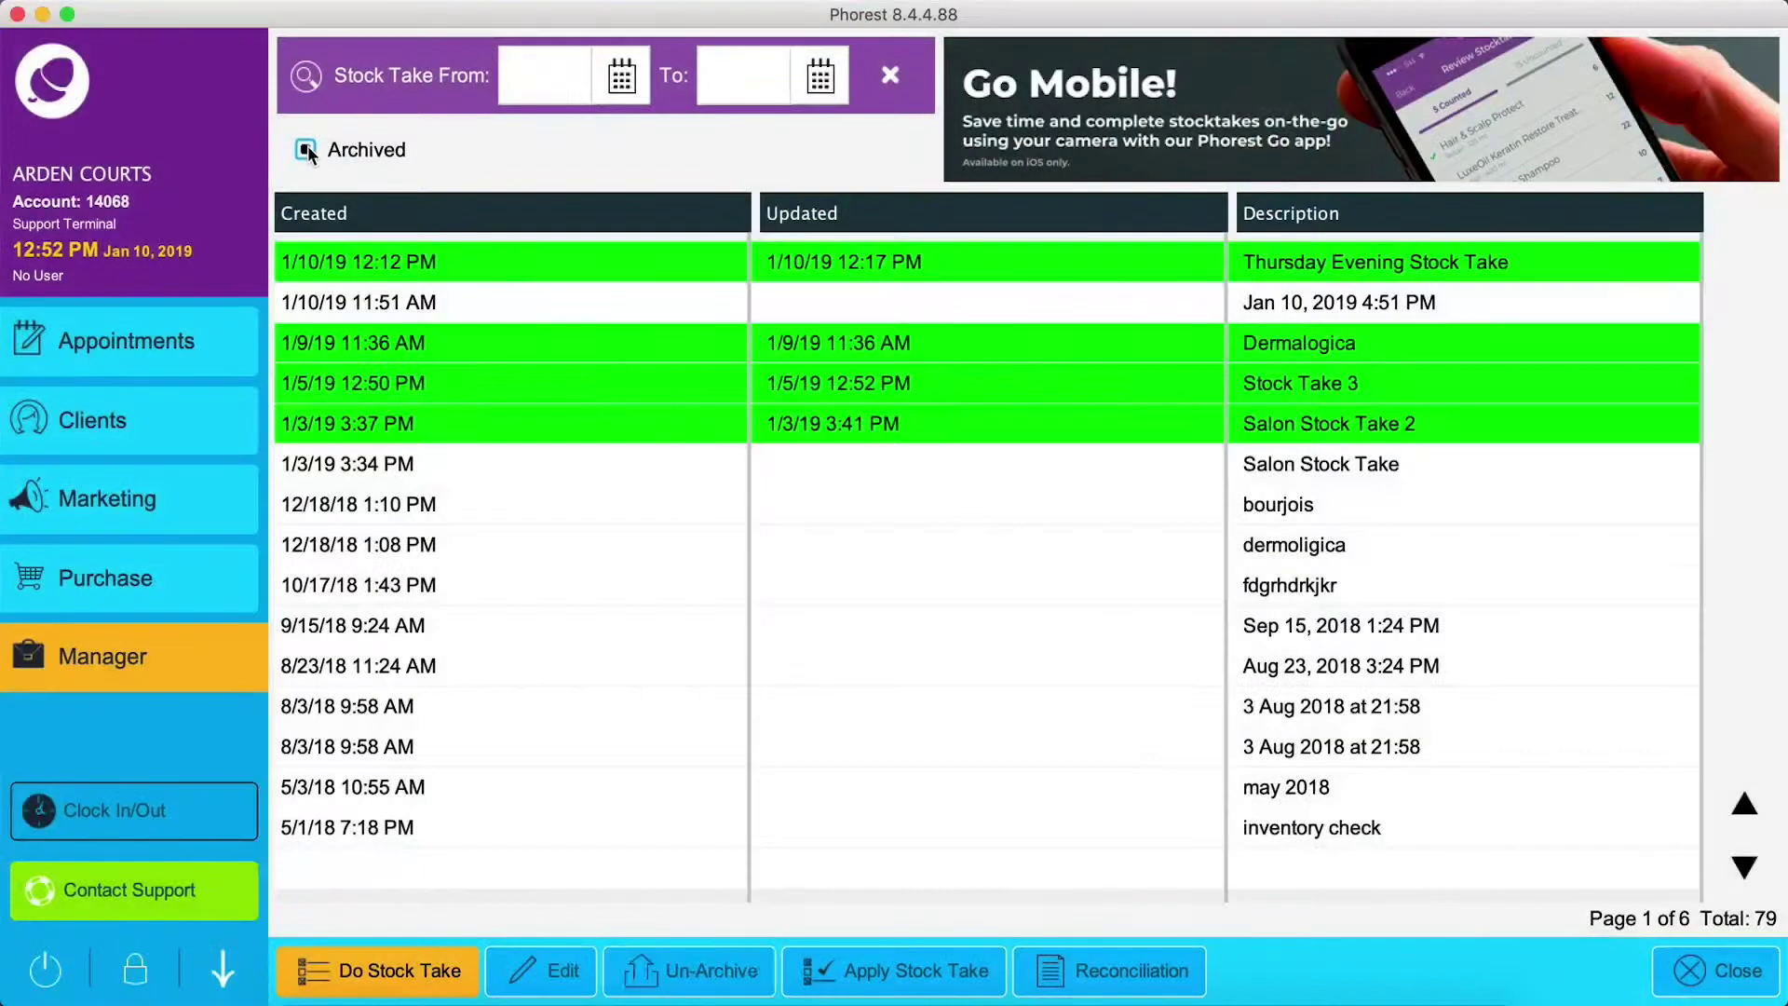
{"action": "left_click", "coordinate": [306, 150]}
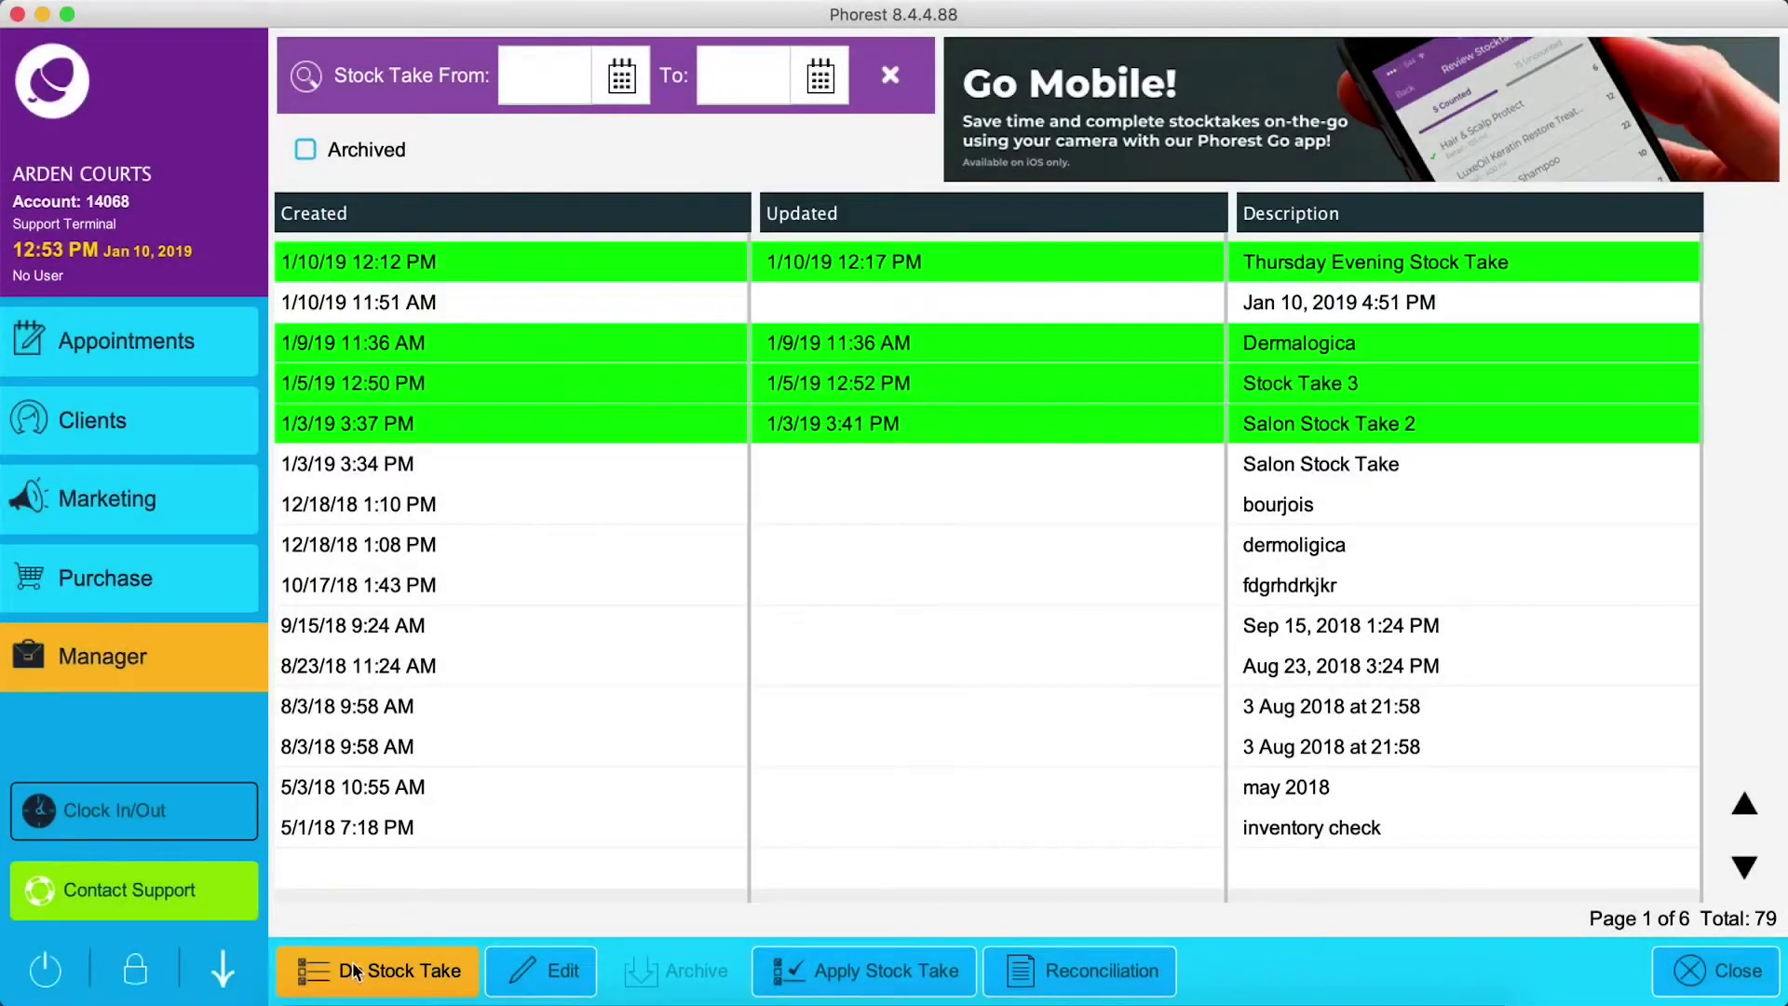
- Create a new stock take described as 'Quick Stock Take'
{"action": "left_click", "coordinate": [355, 972]}
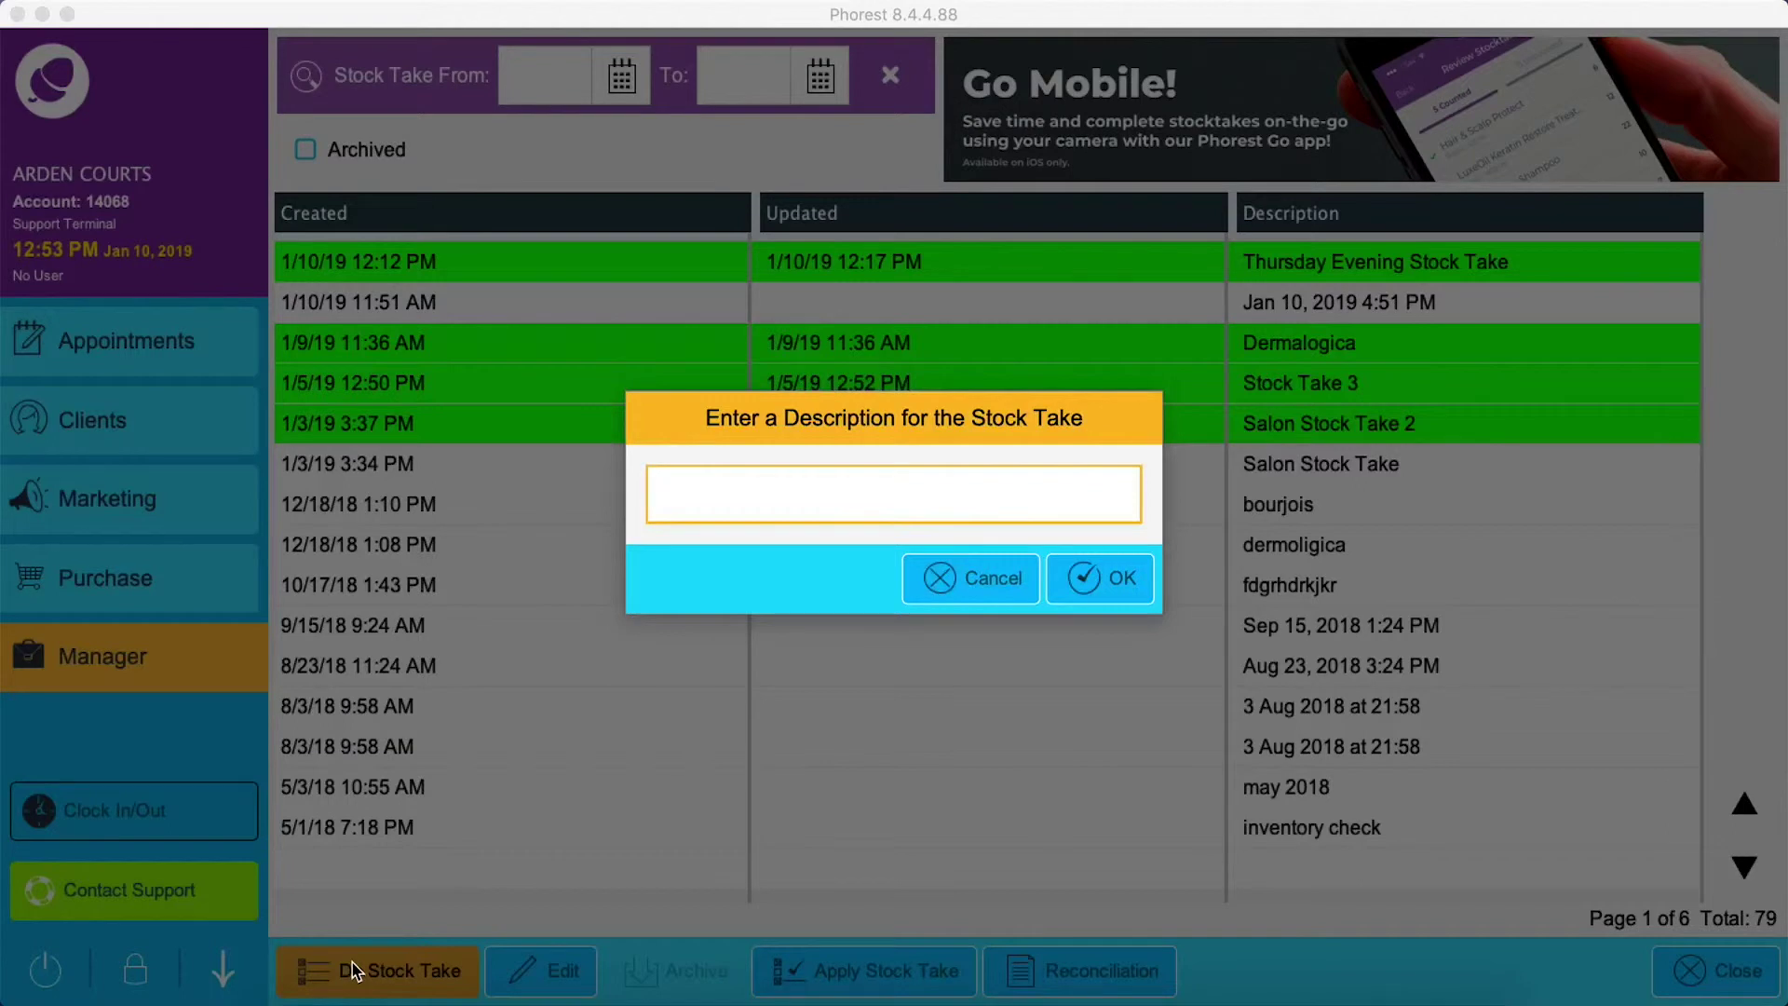
{"action": "type", "text": "Quick Stock Take"}
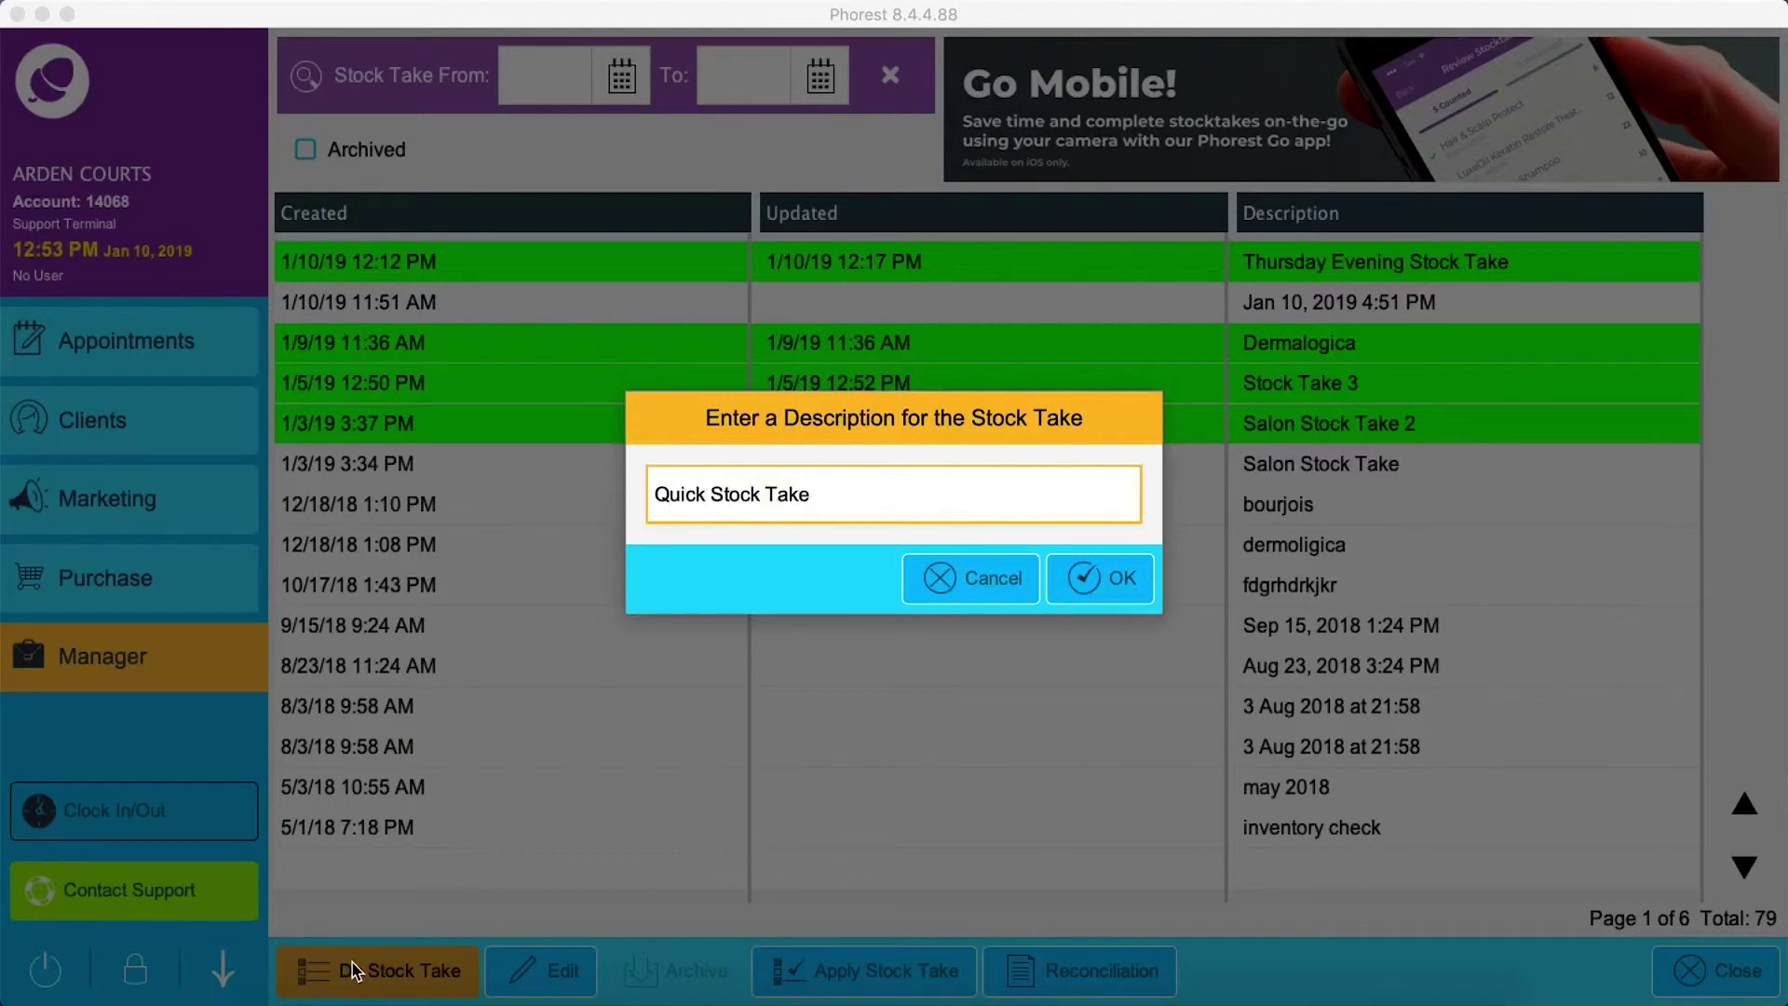
{"action": "left_click", "coordinate": [1123, 576]}
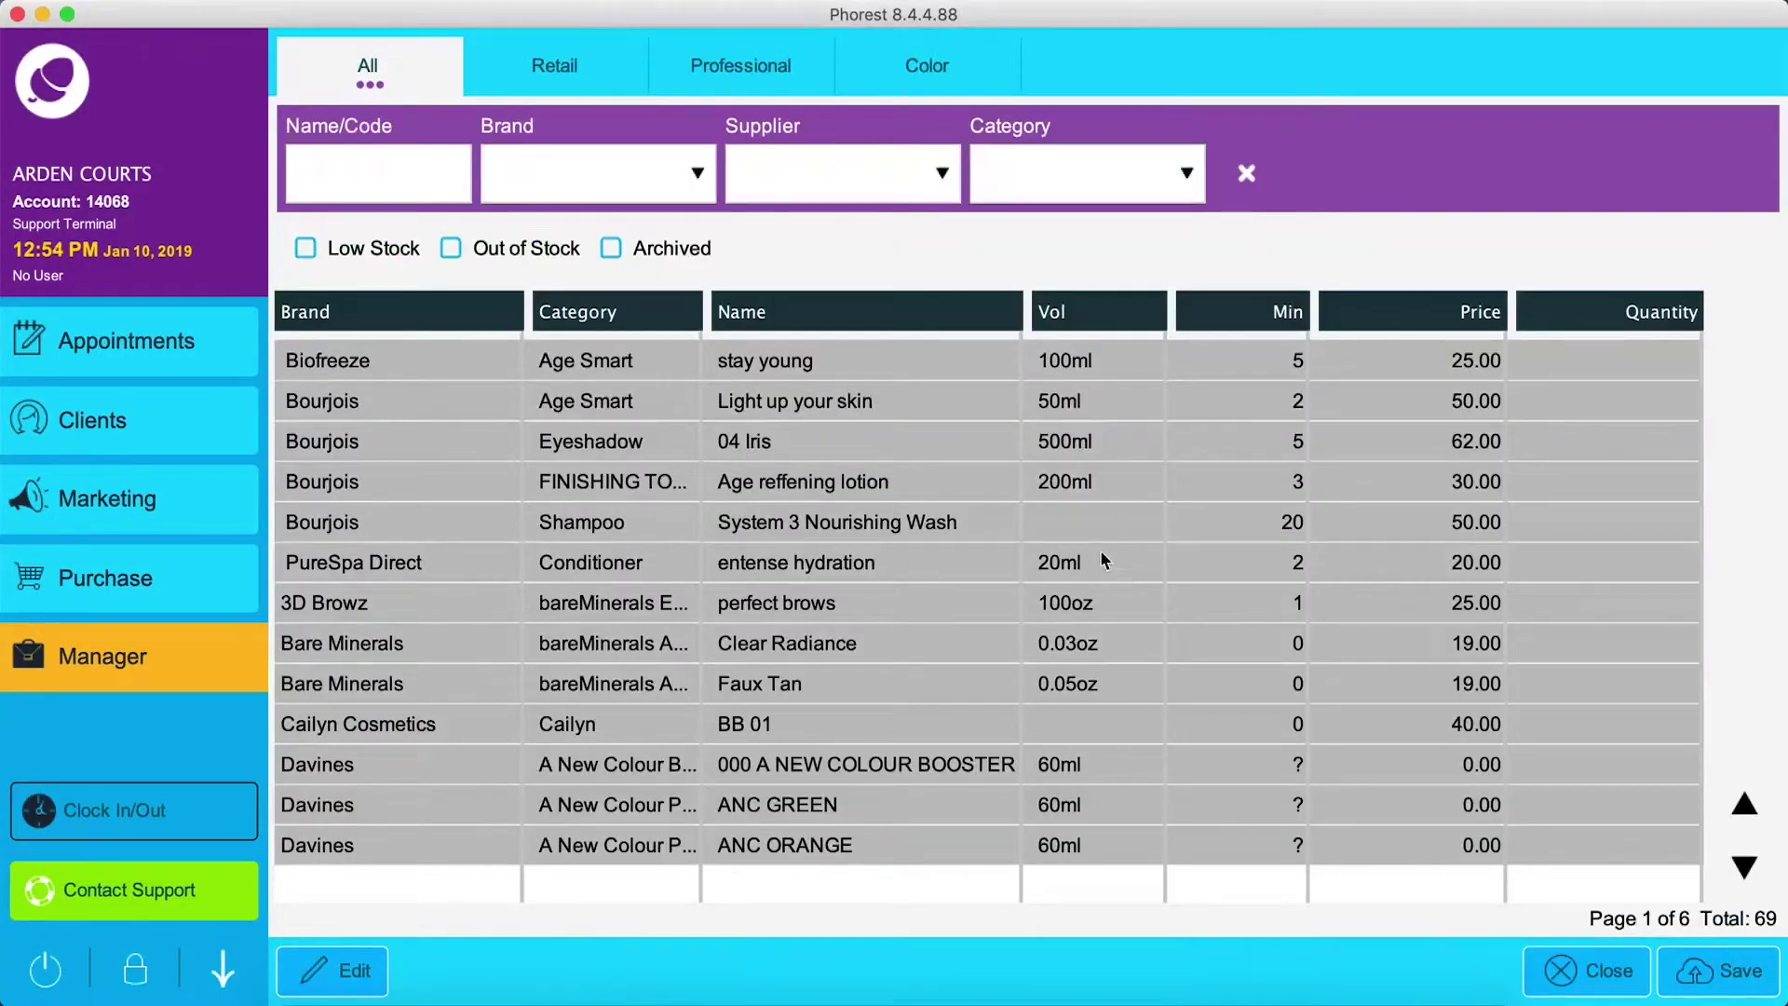
{"action": "left_click", "coordinate": [517, 79]}
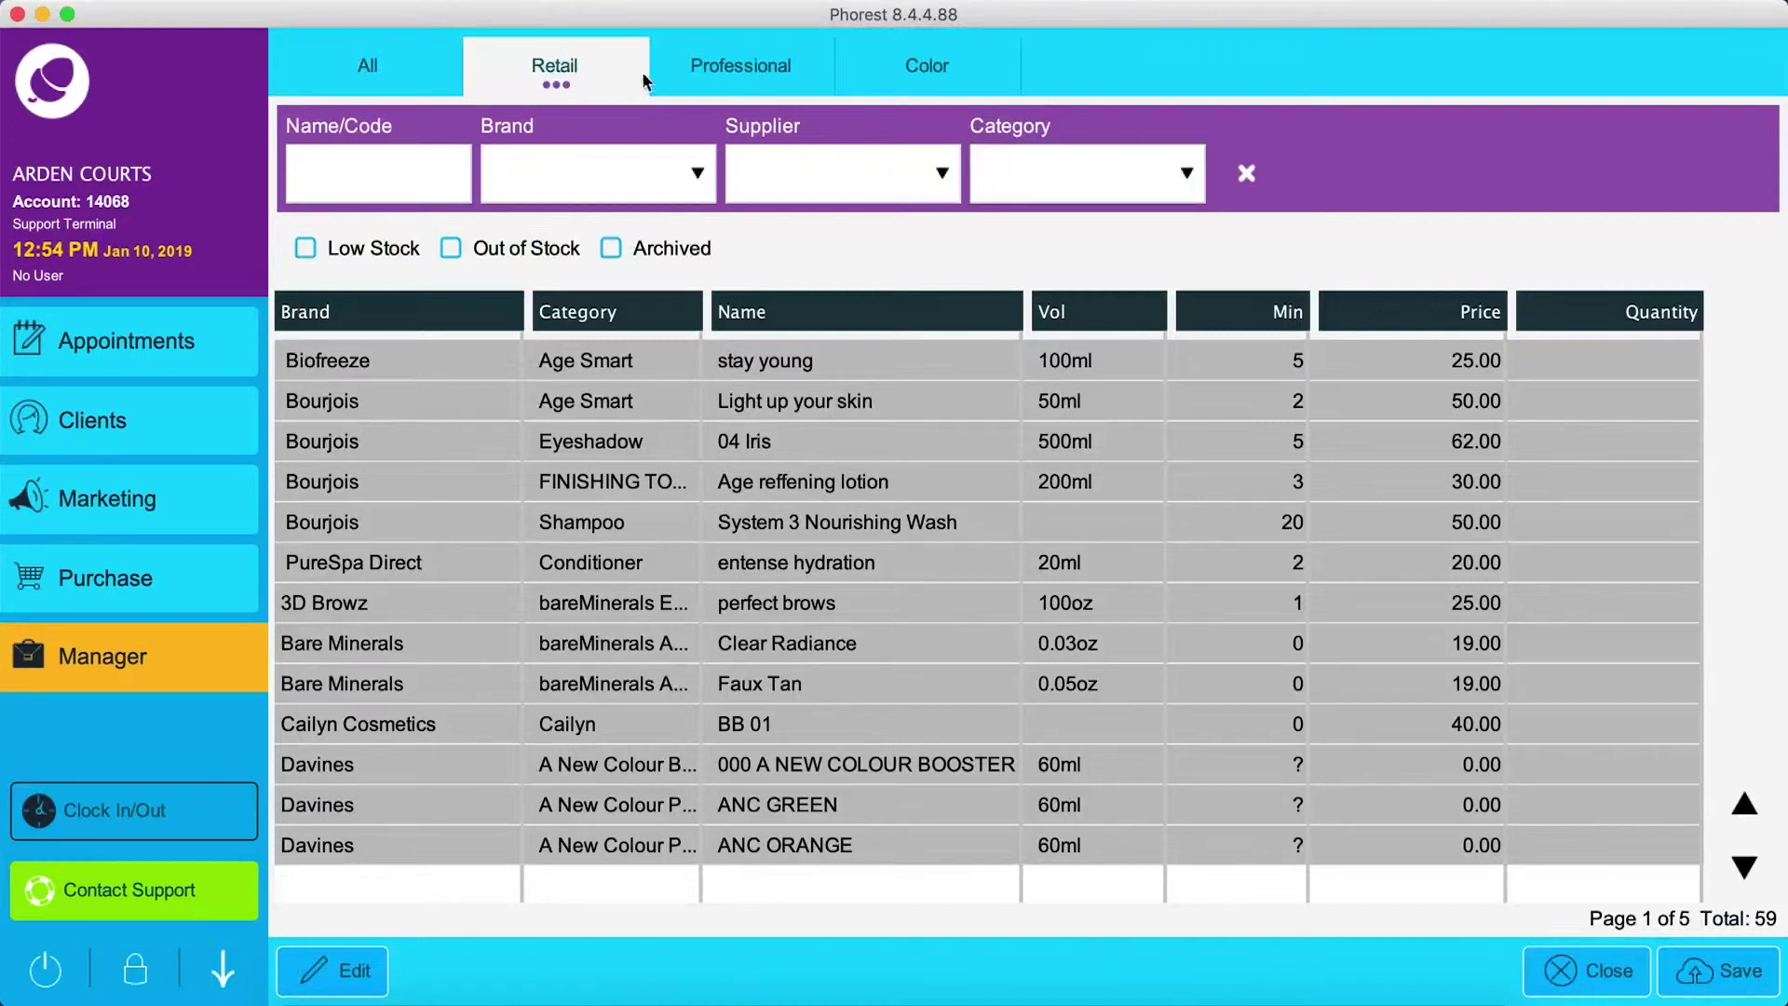
{"action": "left_click", "coordinate": [676, 81]}
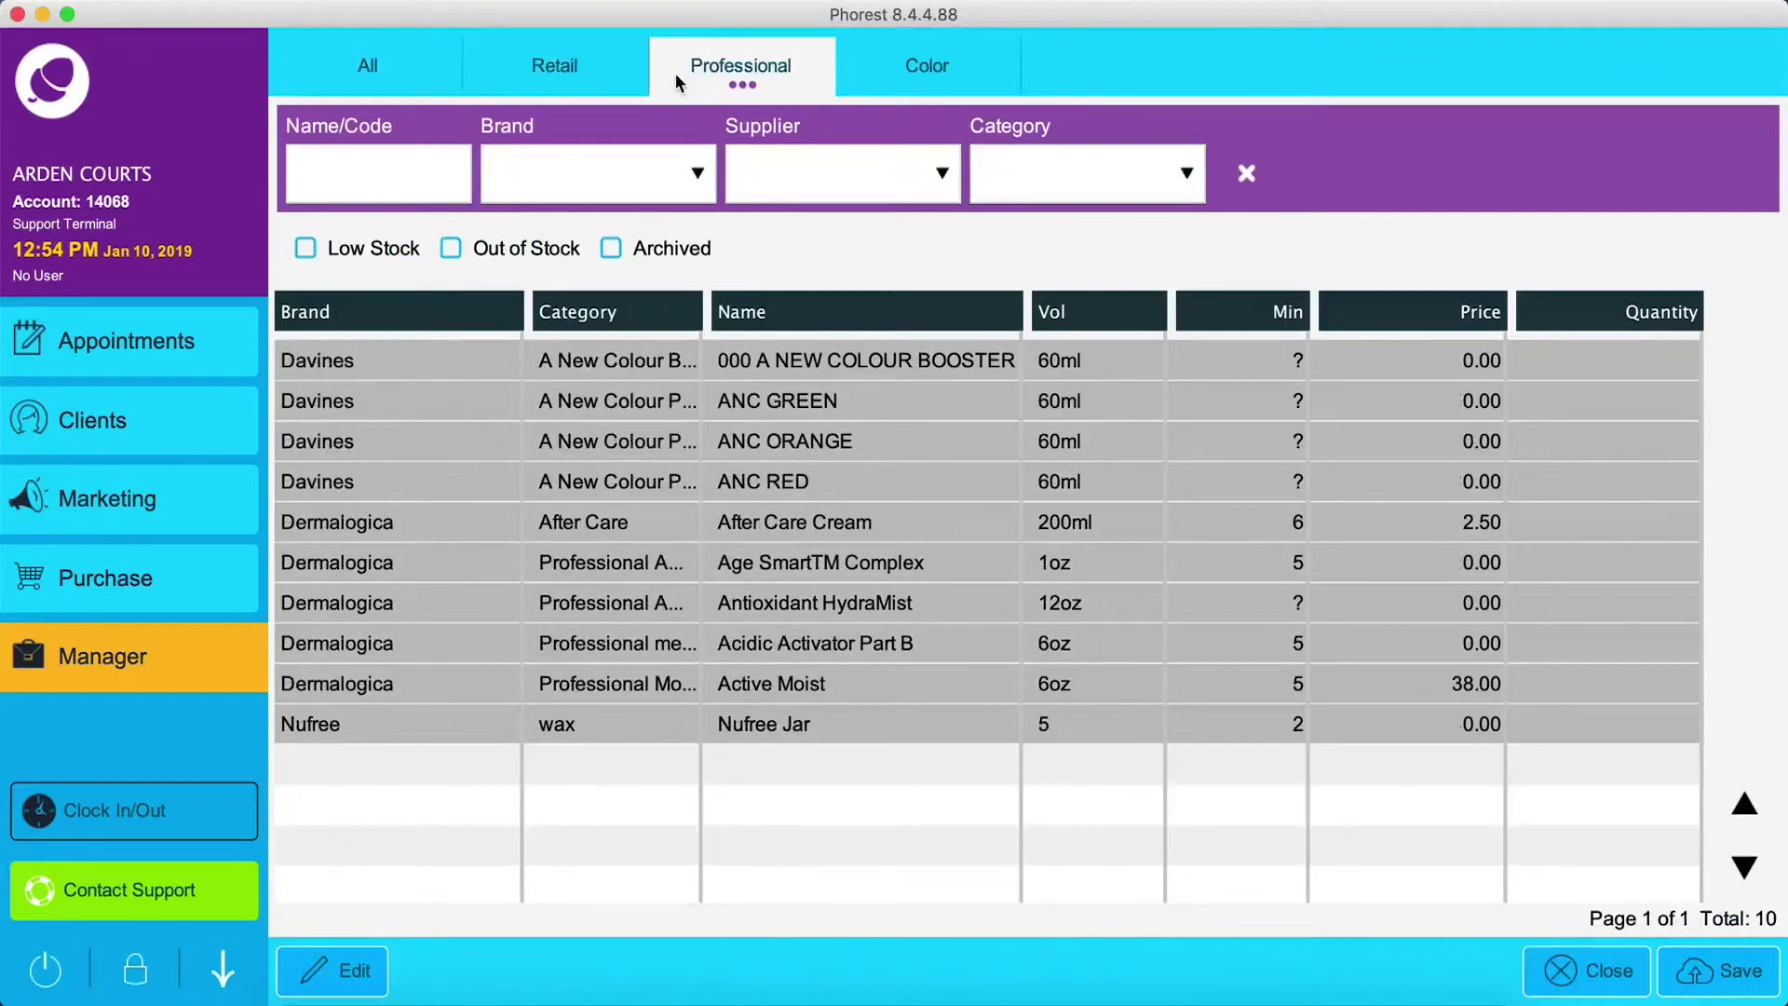
{"action": "left_click", "coordinate": [870, 64]}
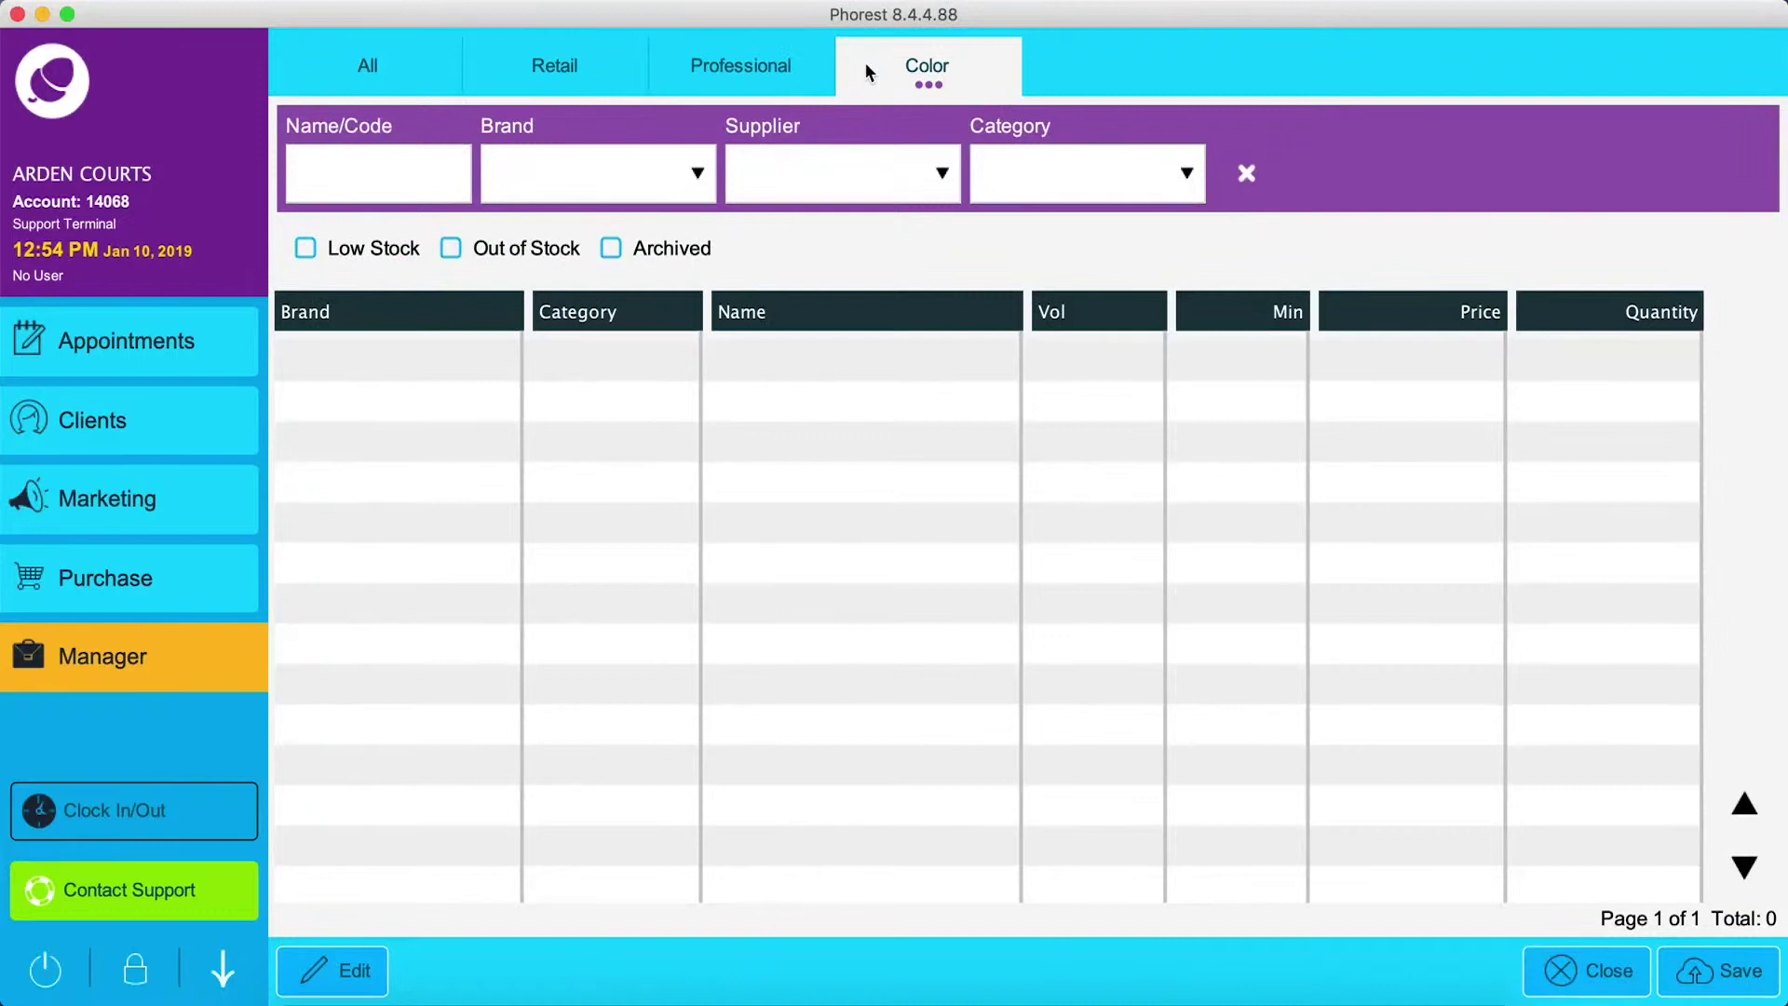
{"action": "left_click", "coordinate": [336, 67]}
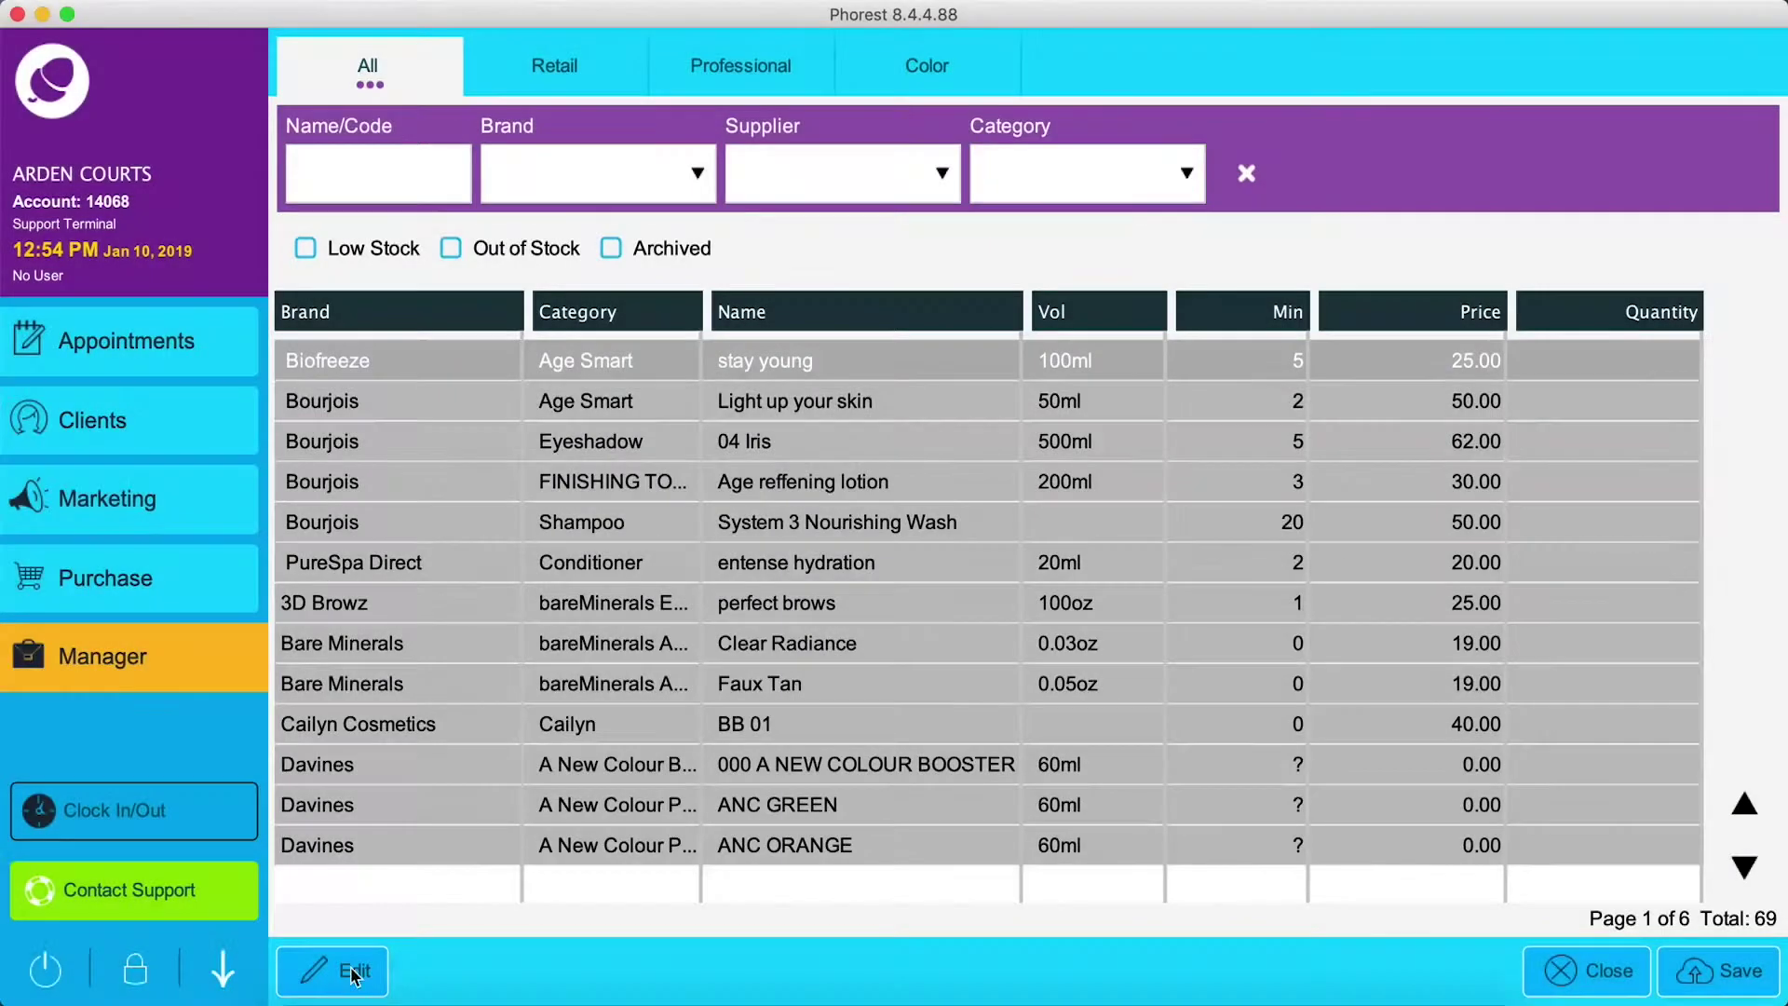
- Enter counts of 5 for stay young and 4 for Light up your skin
{"action": "left_click", "coordinate": [352, 976]}
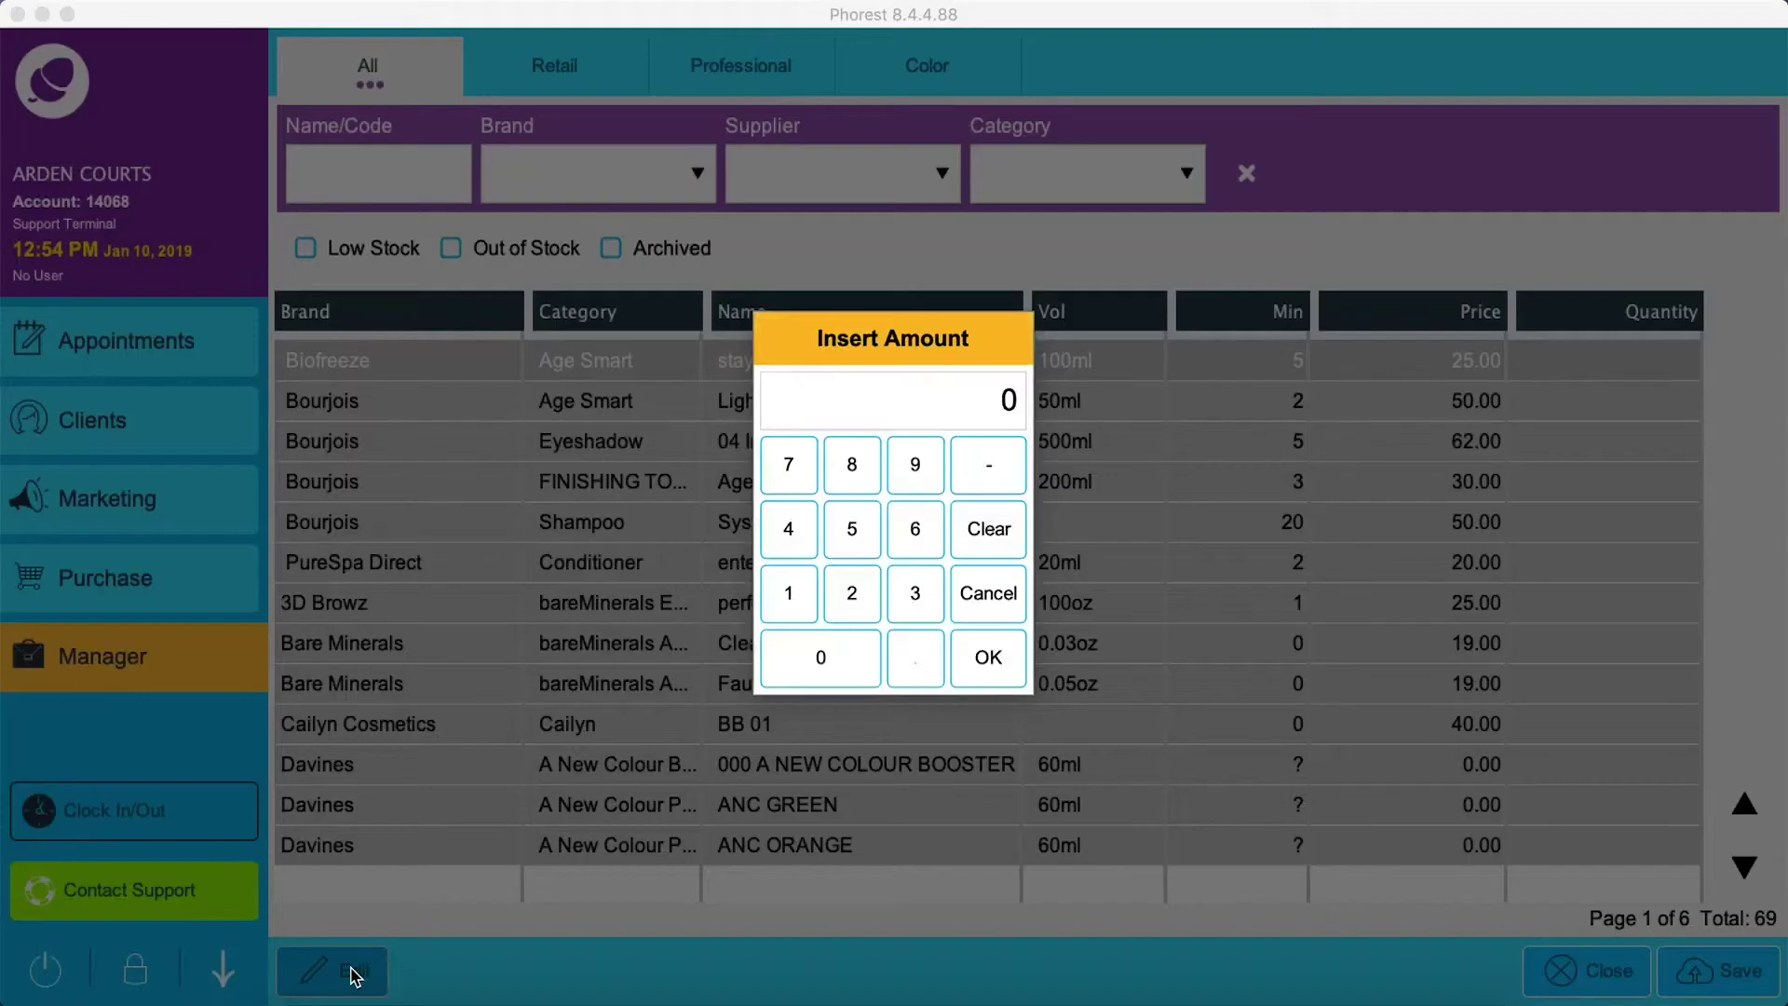
{"action": "left_click", "coordinate": [863, 534]}
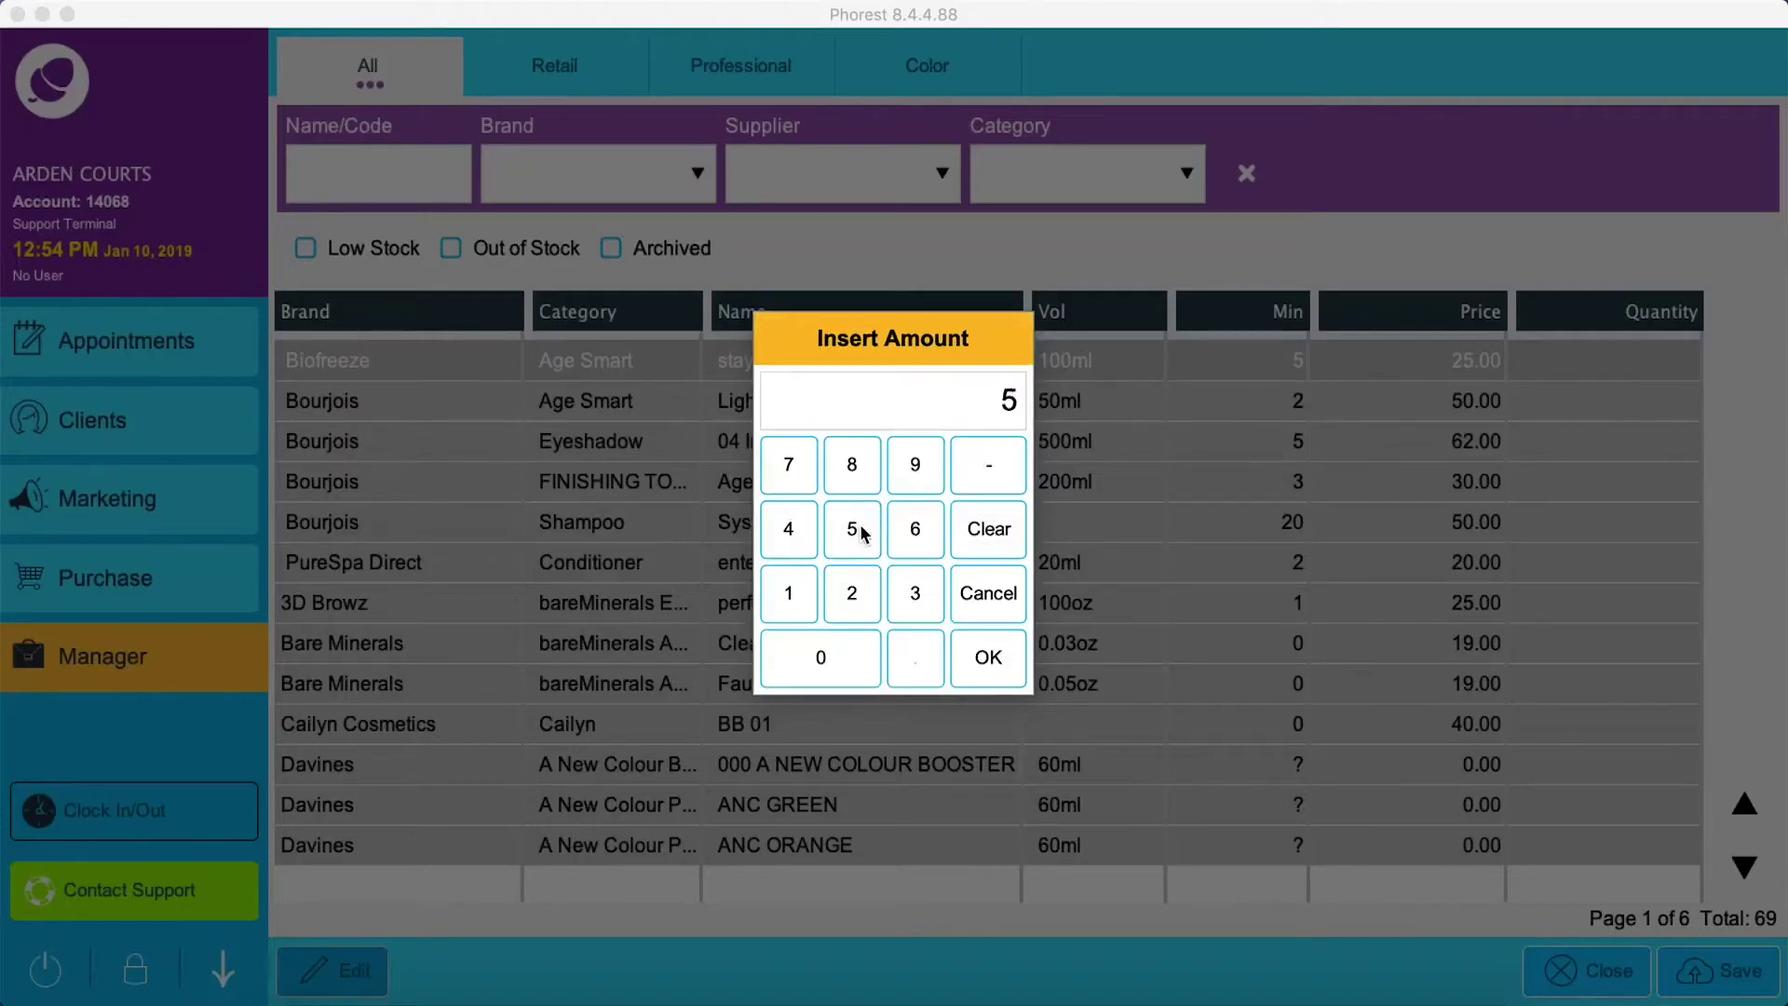
{"action": "left_click", "coordinate": [982, 656]}
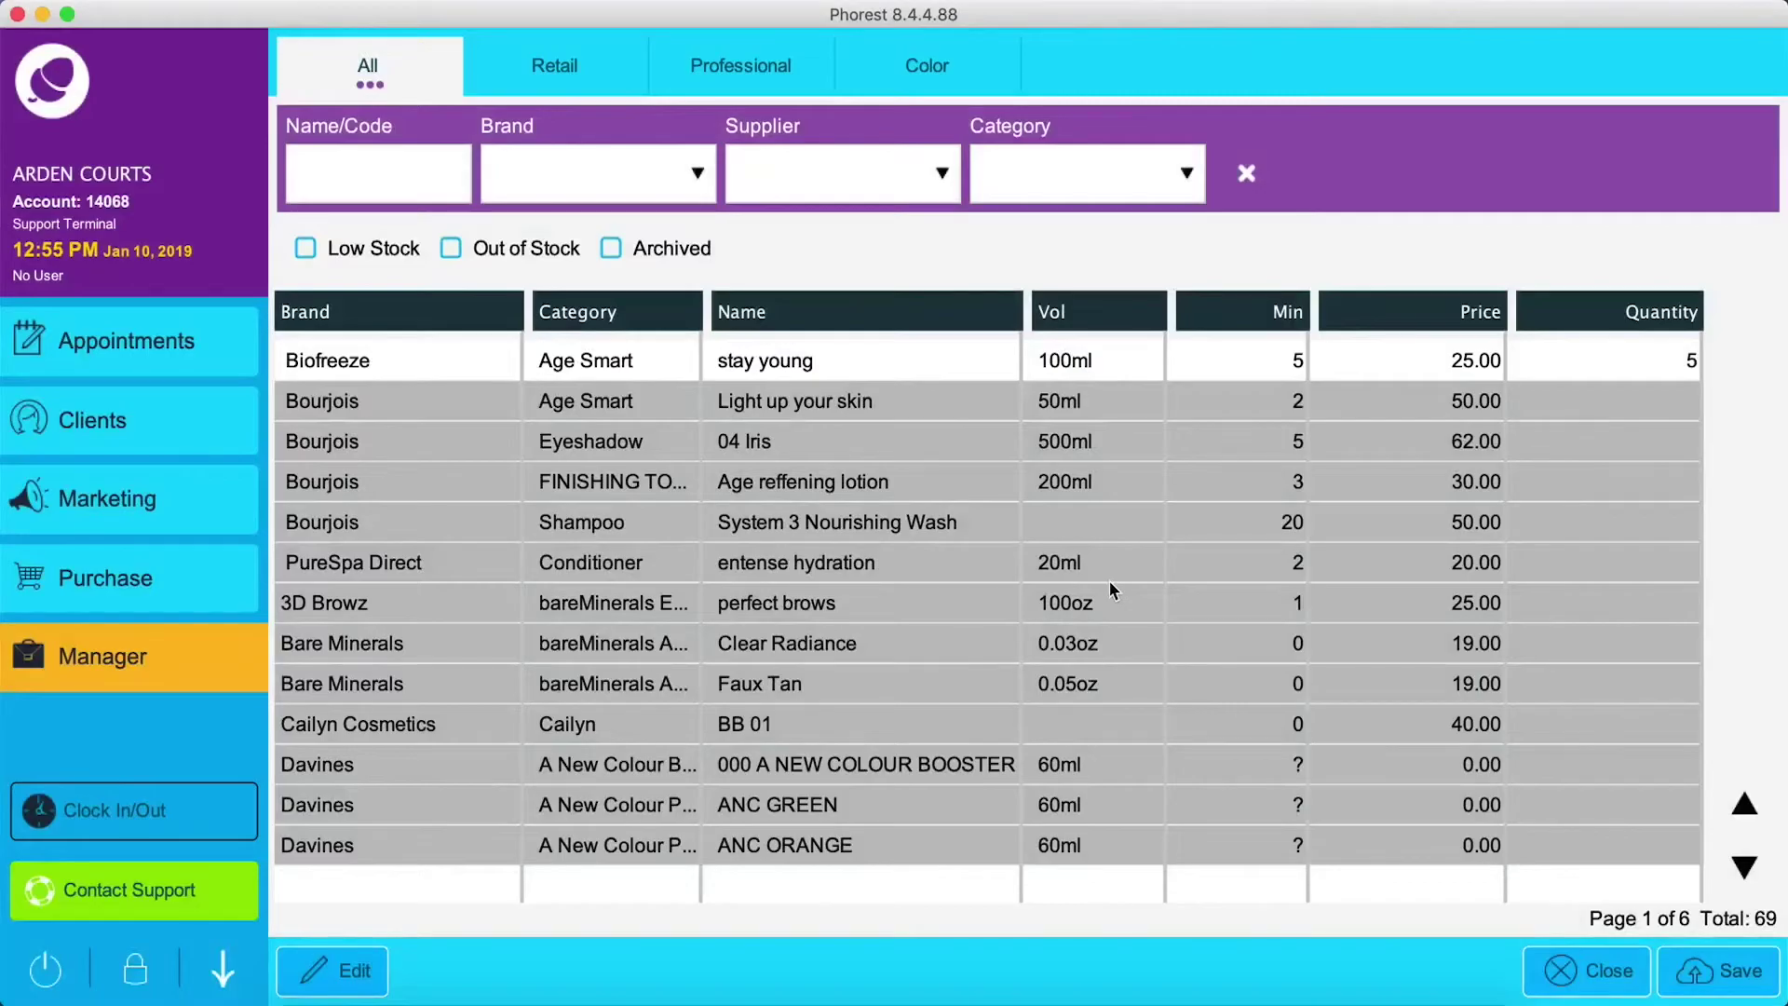
{"action": "left_click", "coordinate": [1574, 408]}
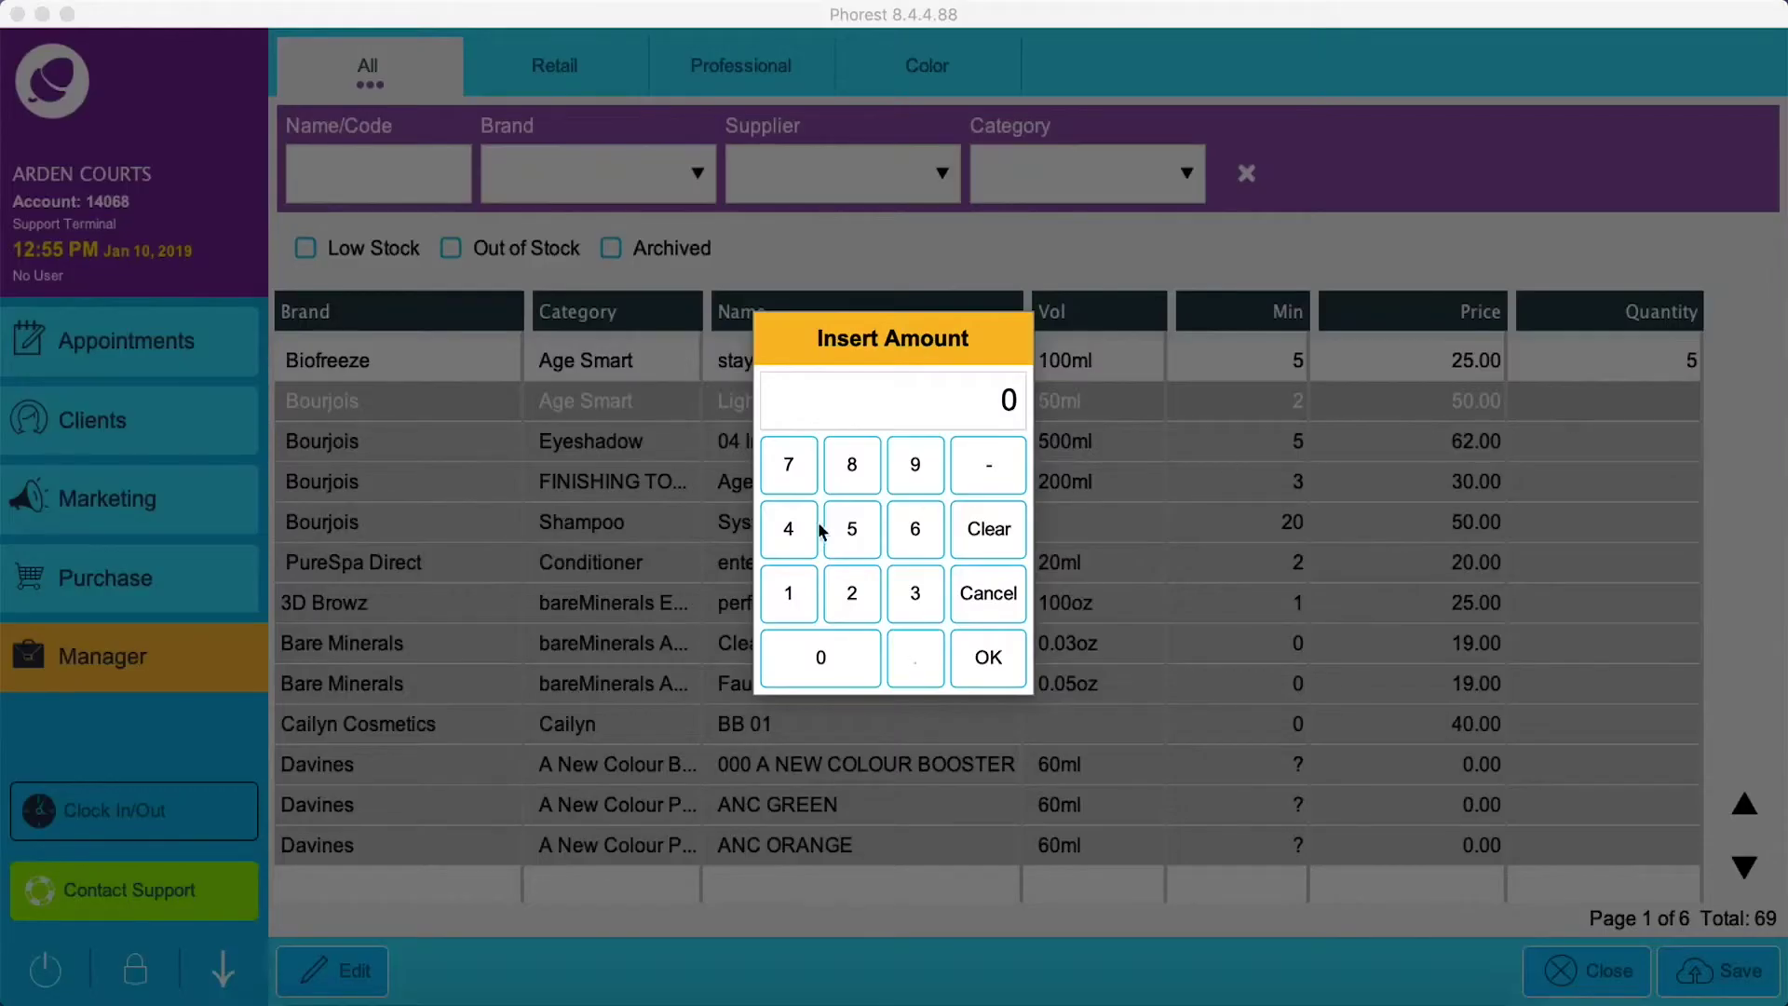
{"action": "left_click", "coordinate": [805, 530]}
{"action": "left_click", "coordinate": [990, 652]}
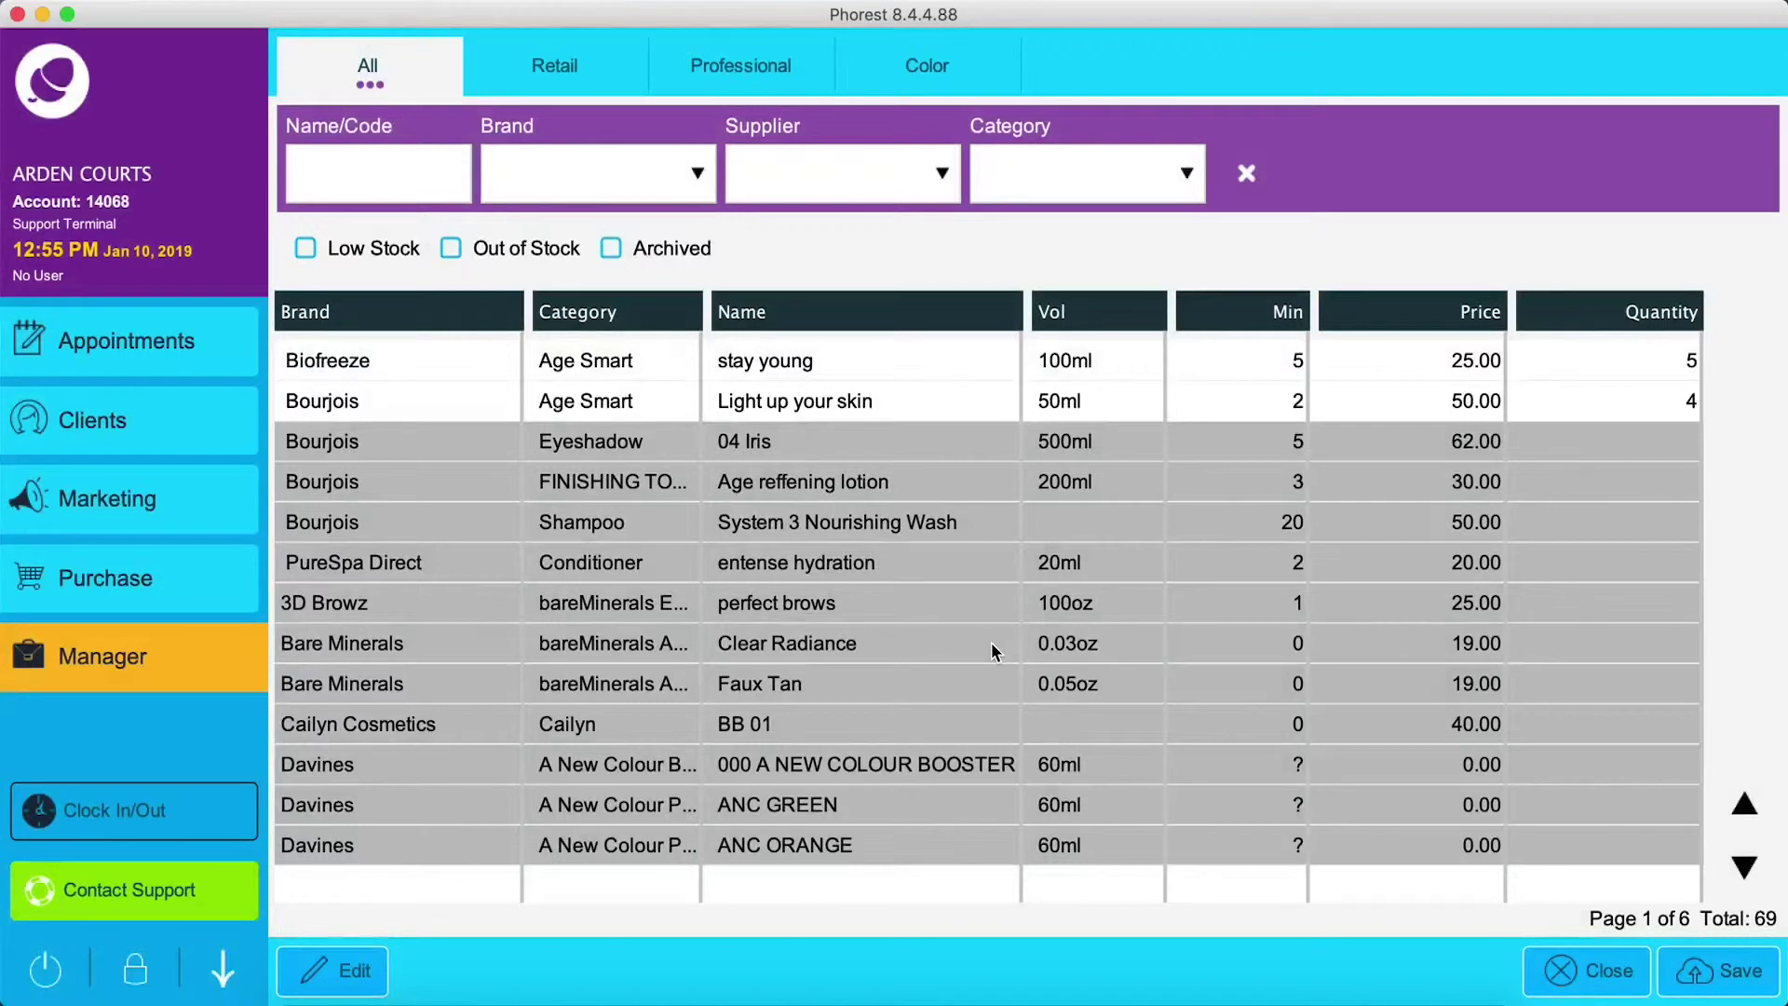
- Enter counts 3, 5, 6, 7, 8 and 9 for 04 Iris and the next five products
{"action": "left_click", "coordinate": [1602, 444]}
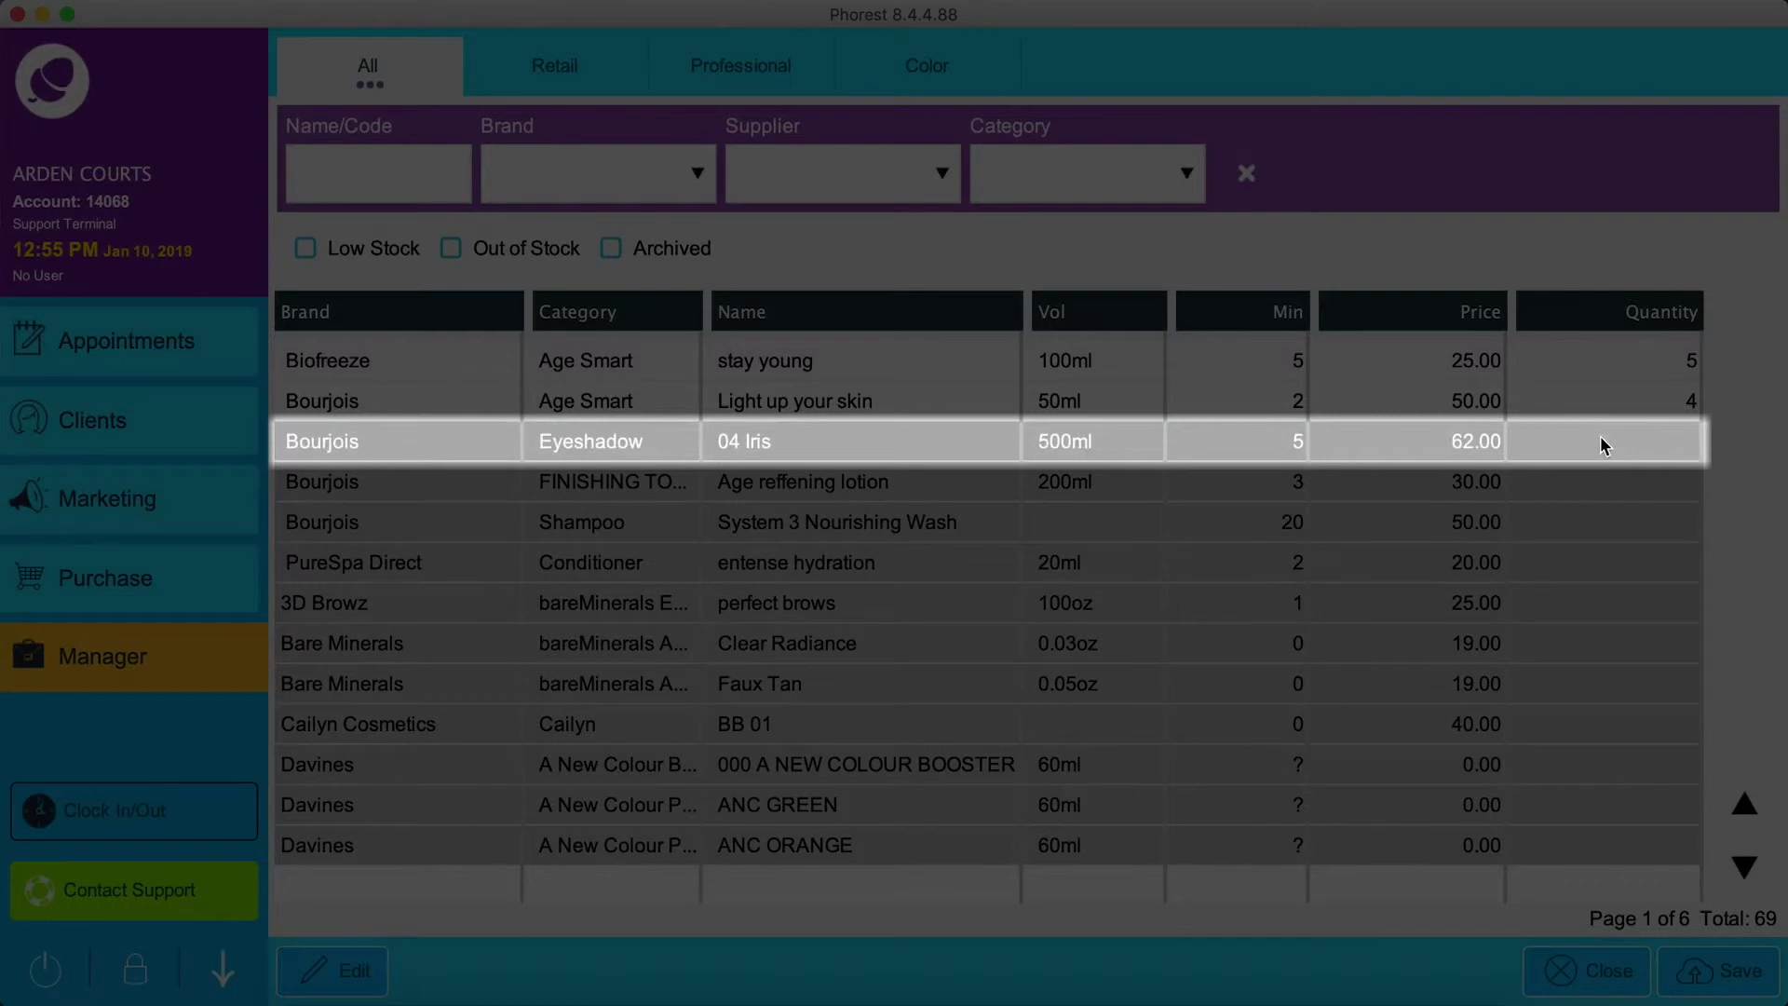
{"action": "type", "text": "3"}
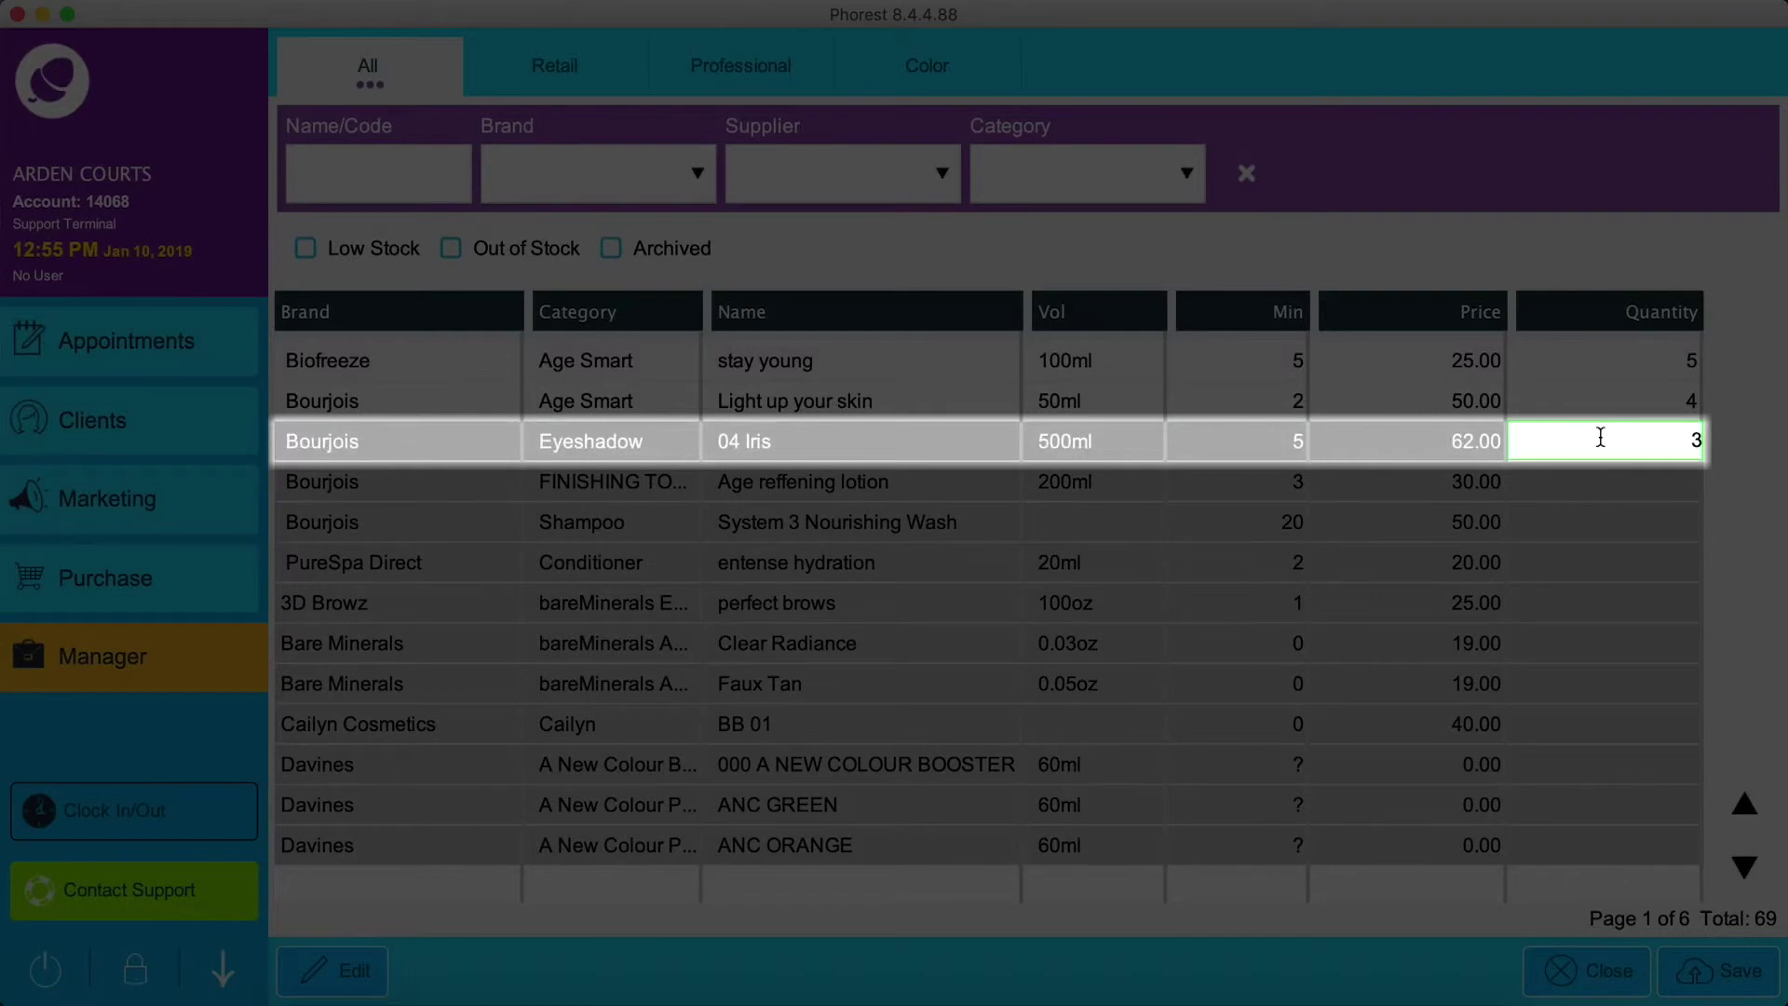
{"action": "key", "text": "Return"}
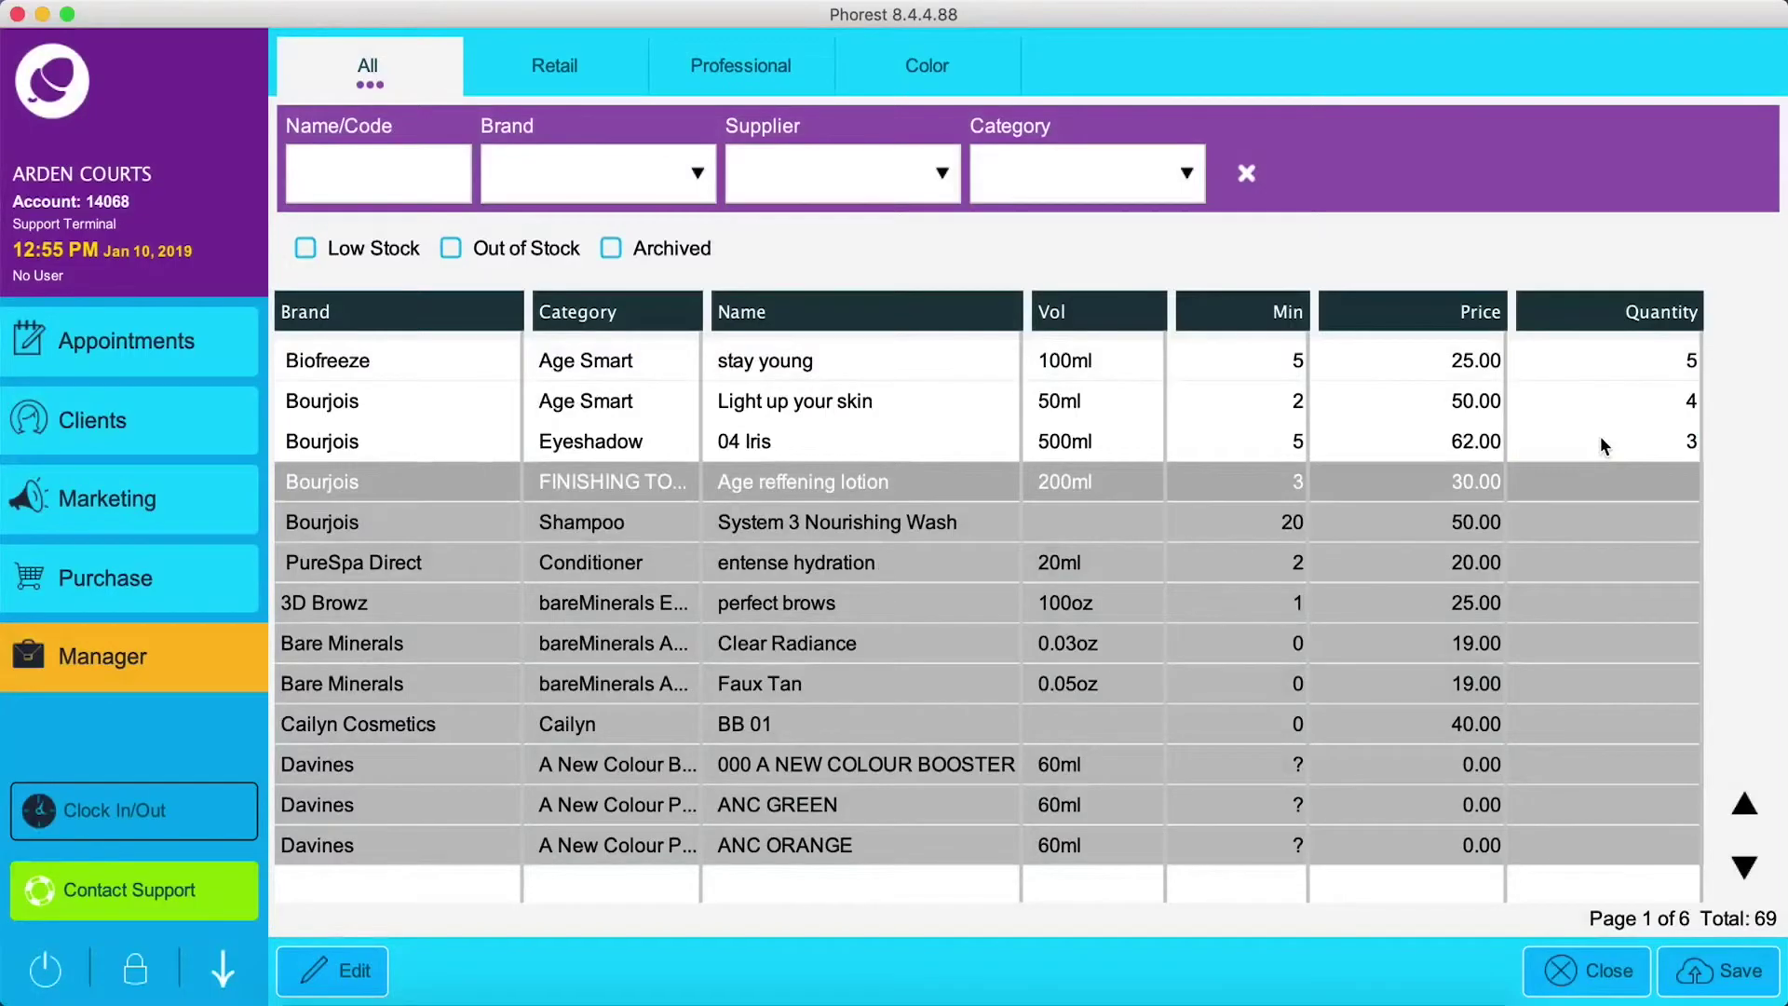
{"action": "type", "text": "5"}
{"action": "key", "text": "Return"}
{"action": "type", "text": "6"}
{"action": "key", "text": "Return"}
{"action": "type", "text": "7"}
{"action": "key", "text": "Return"}
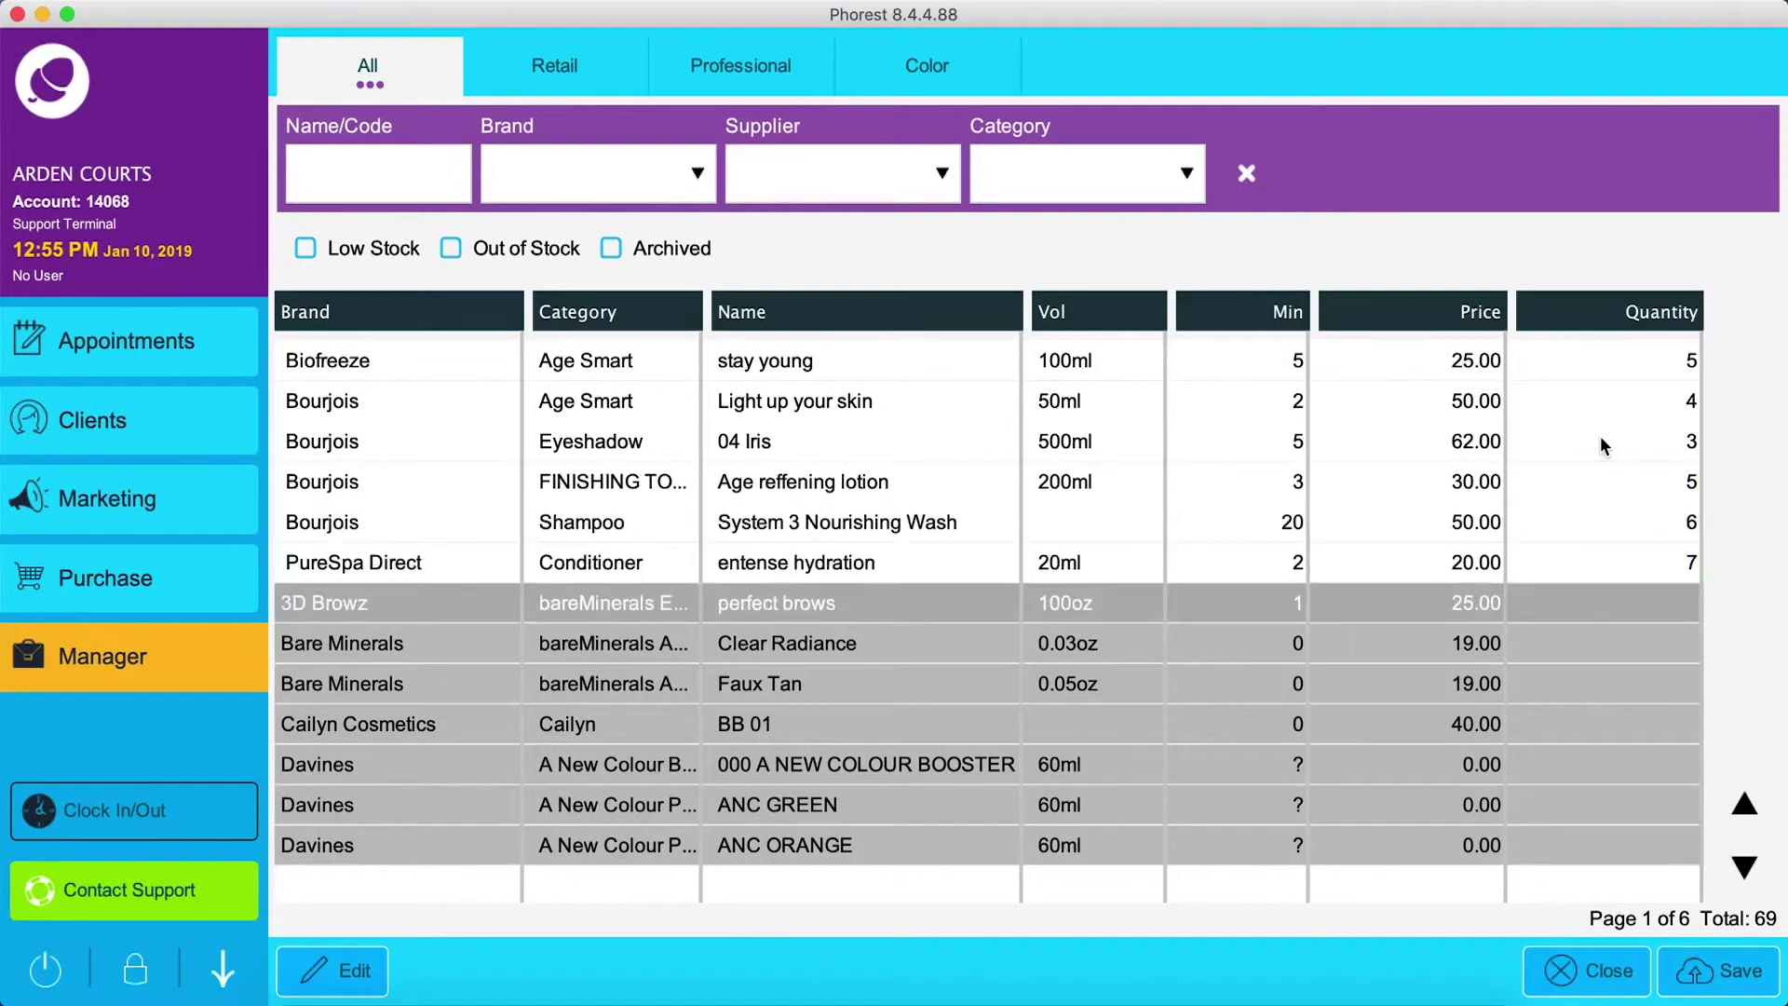
{"action": "type", "text": "8"}
{"action": "key", "text": "Return"}
{"action": "type", "text": "9"}
{"action": "key", "text": "Return"}
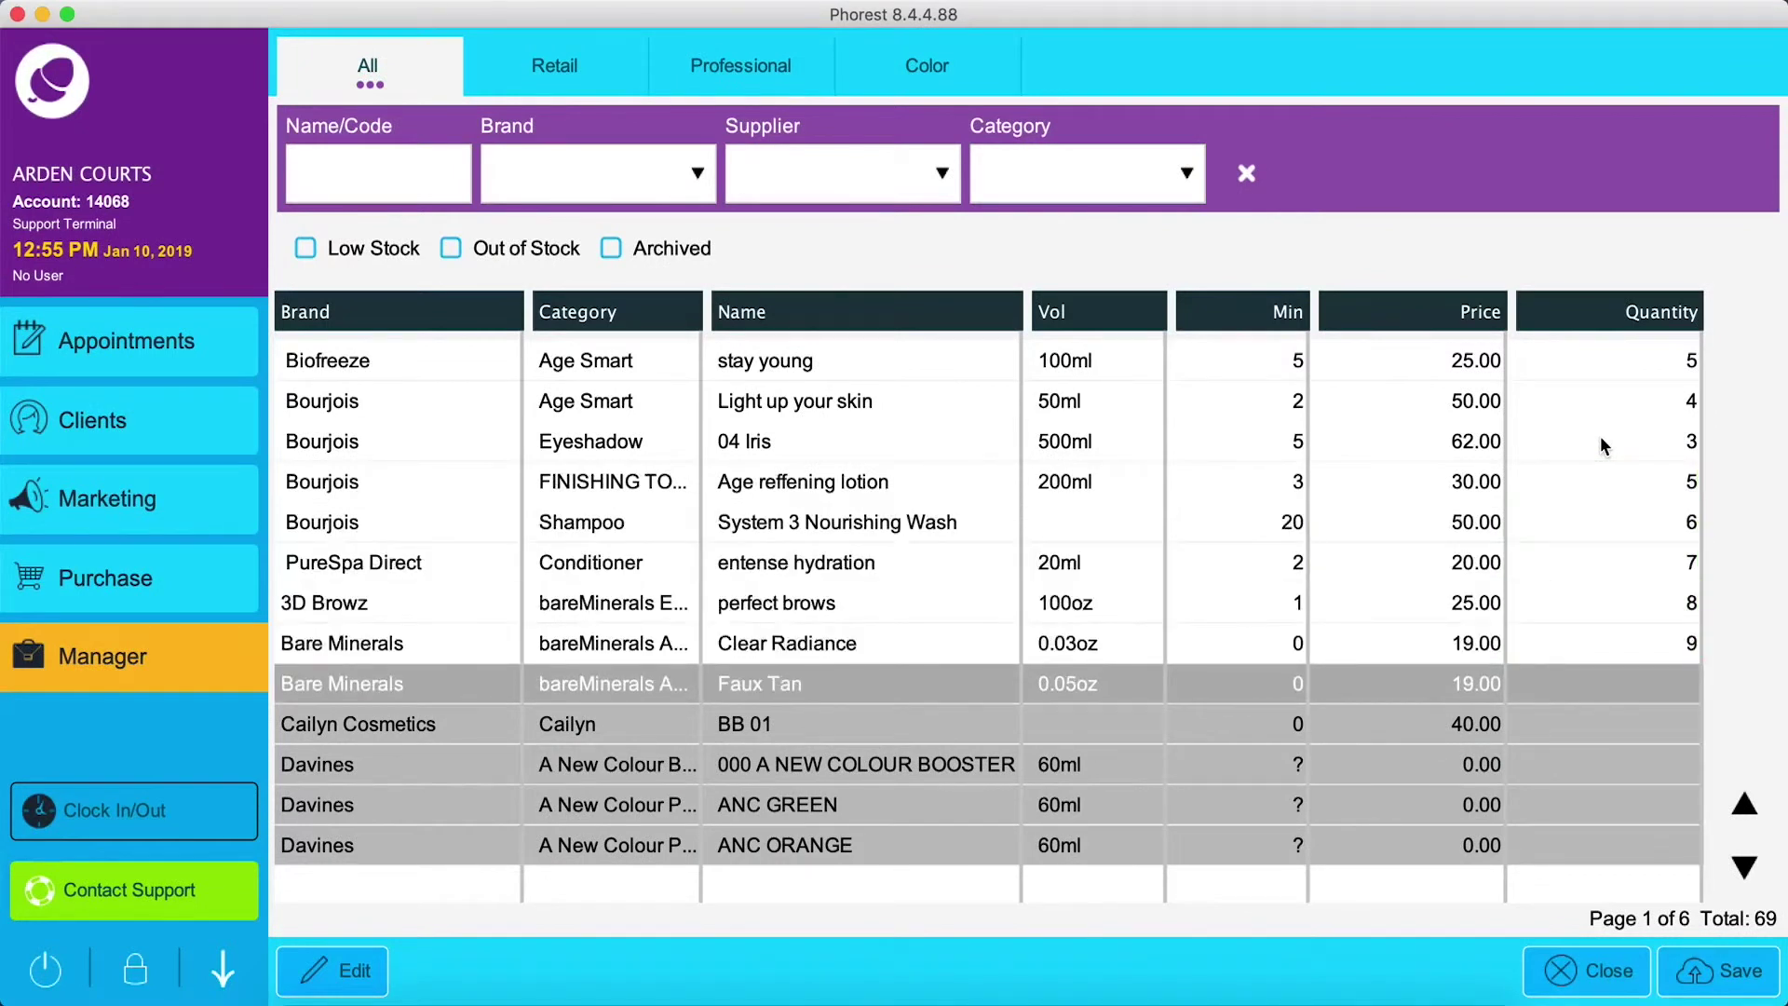
- Save the Quick Stock Take counts and decline applying the stock take now
{"action": "left_click", "coordinate": [1727, 987]}
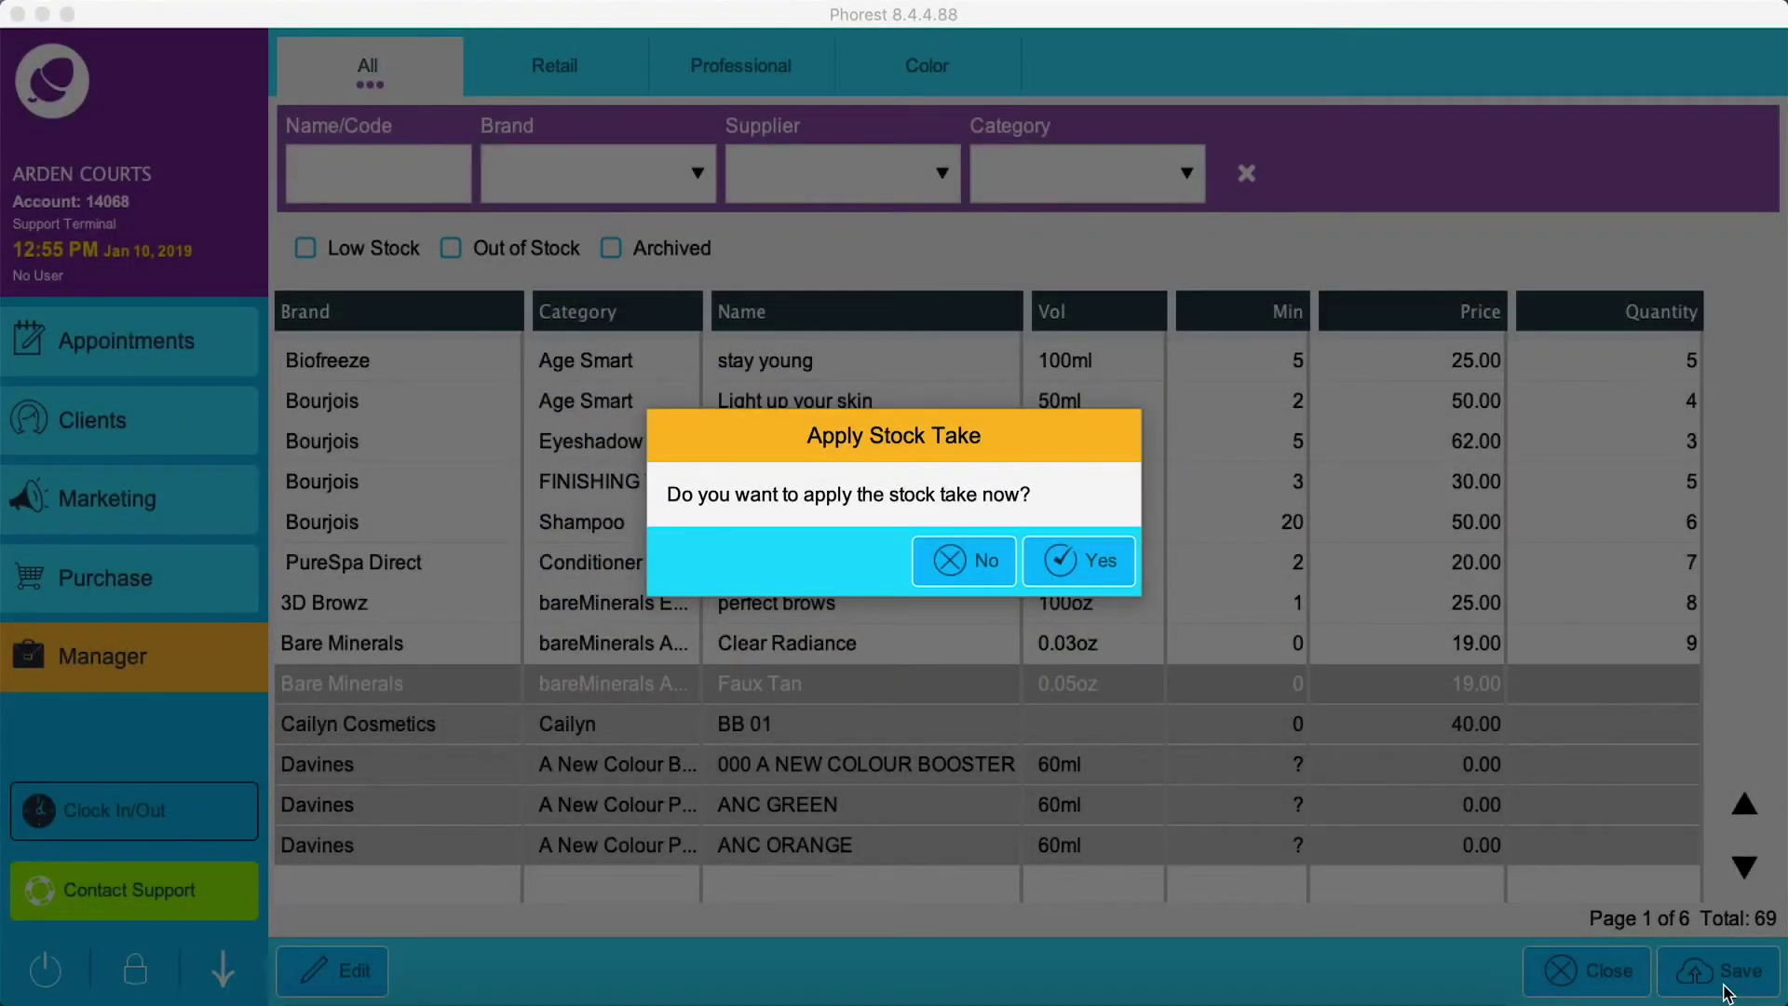
{"action": "left_click", "coordinate": [949, 559]}
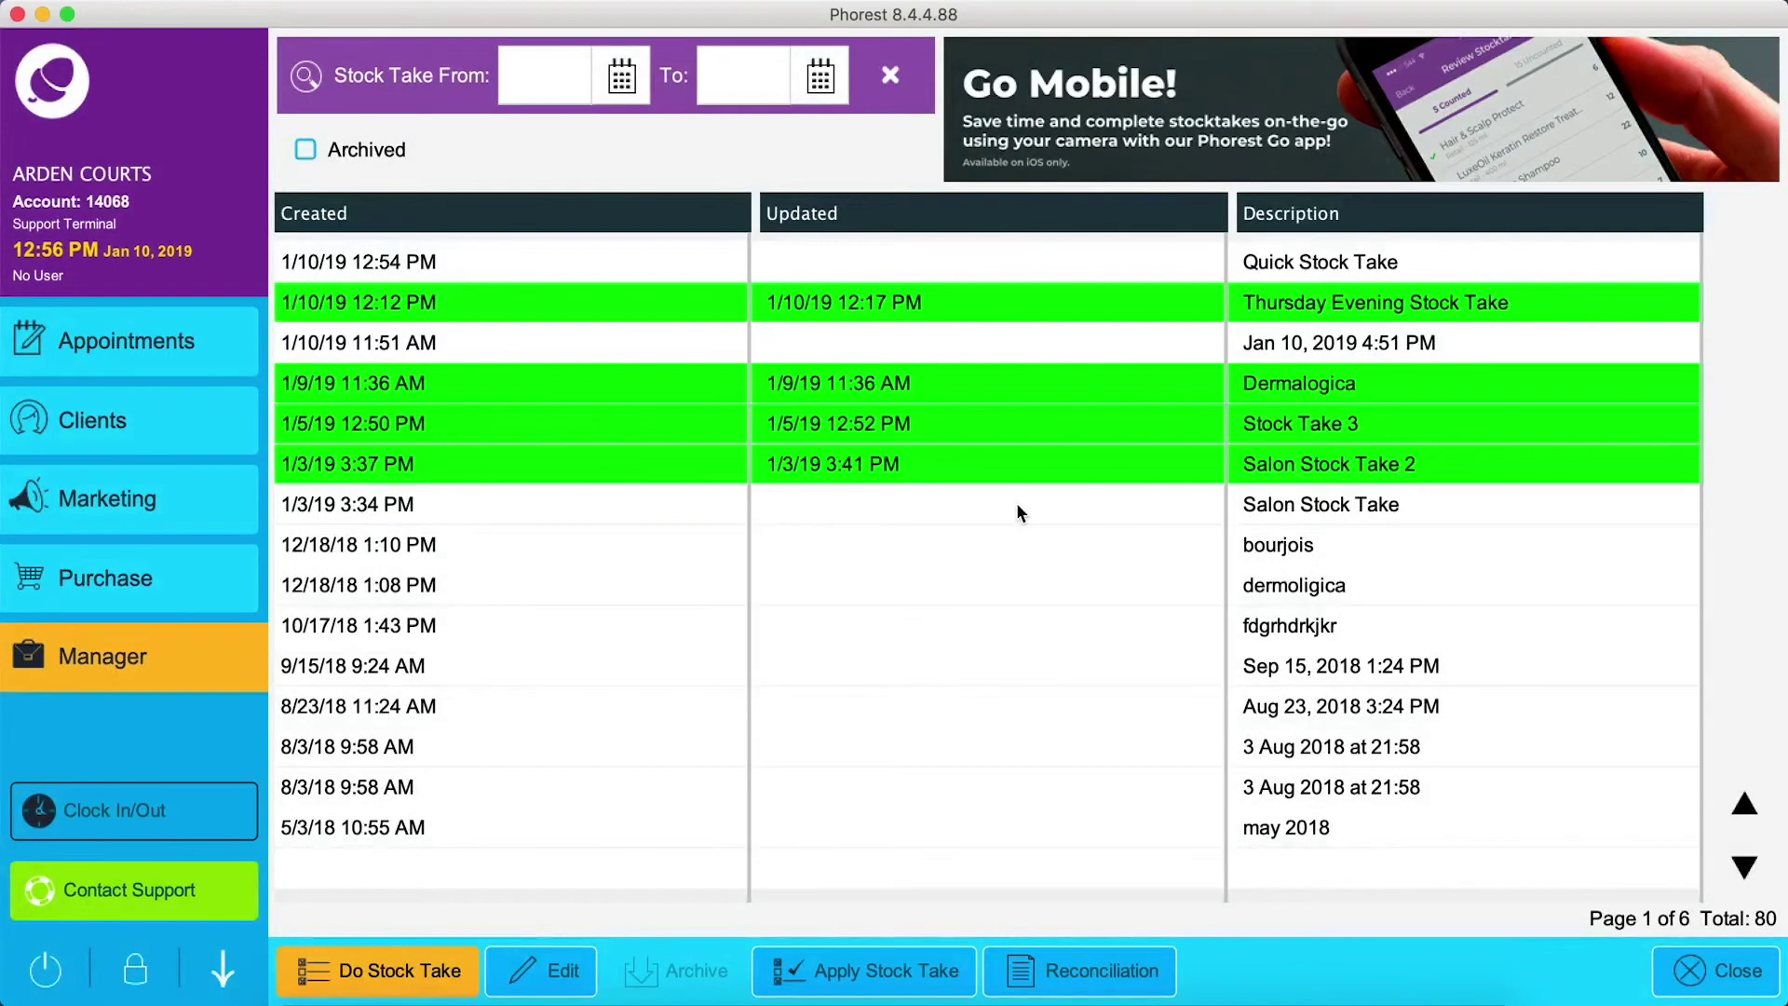
{"action": "left_click", "coordinate": [885, 262]}
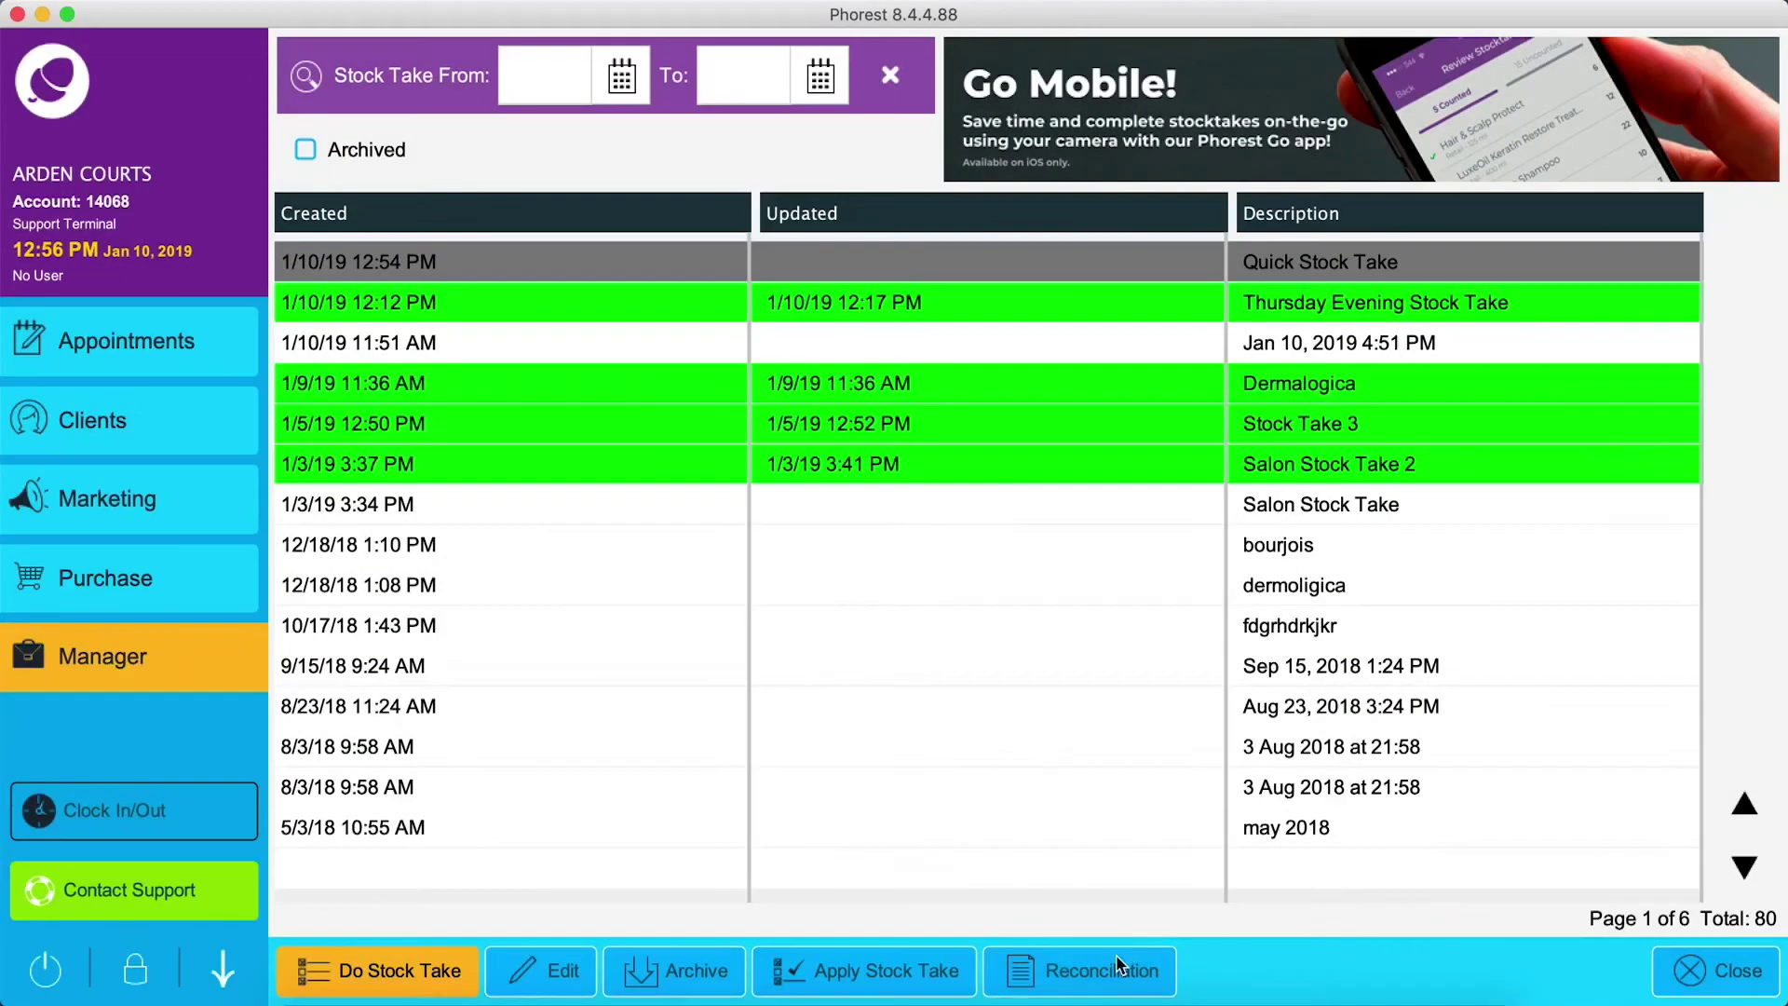
{"action": "left_click", "coordinate": [1116, 964]}
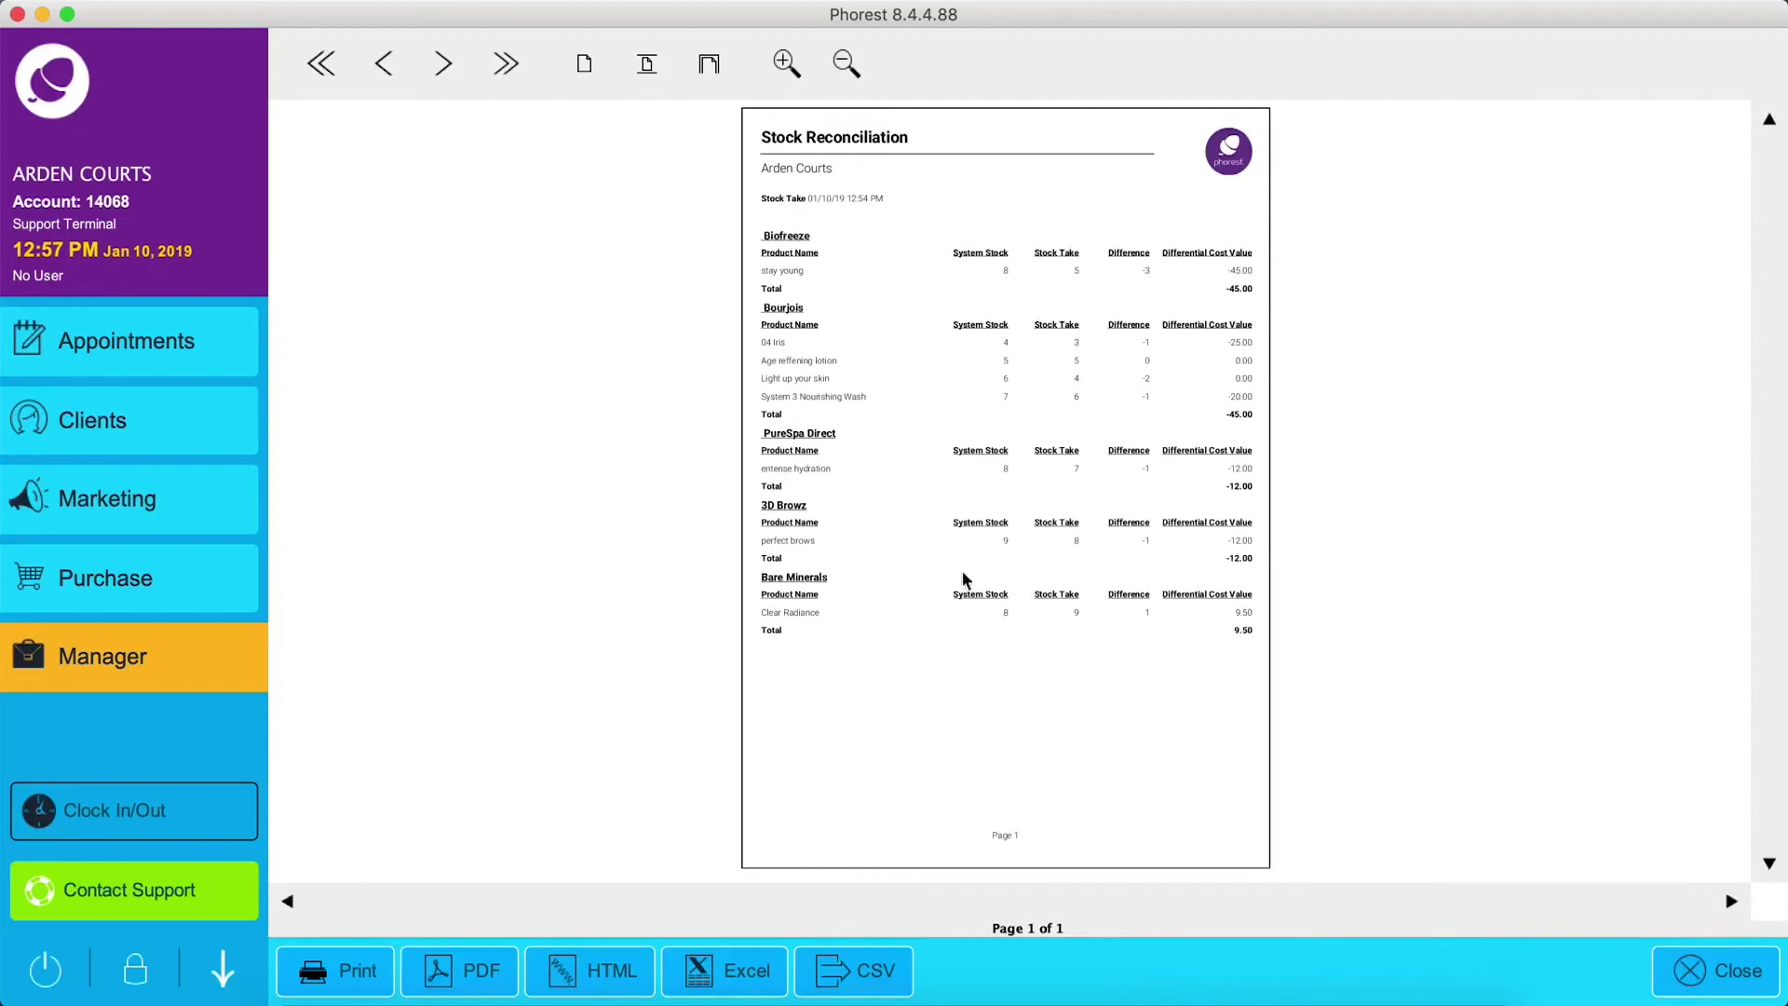
{"action": "left_click", "coordinate": [585, 66]}
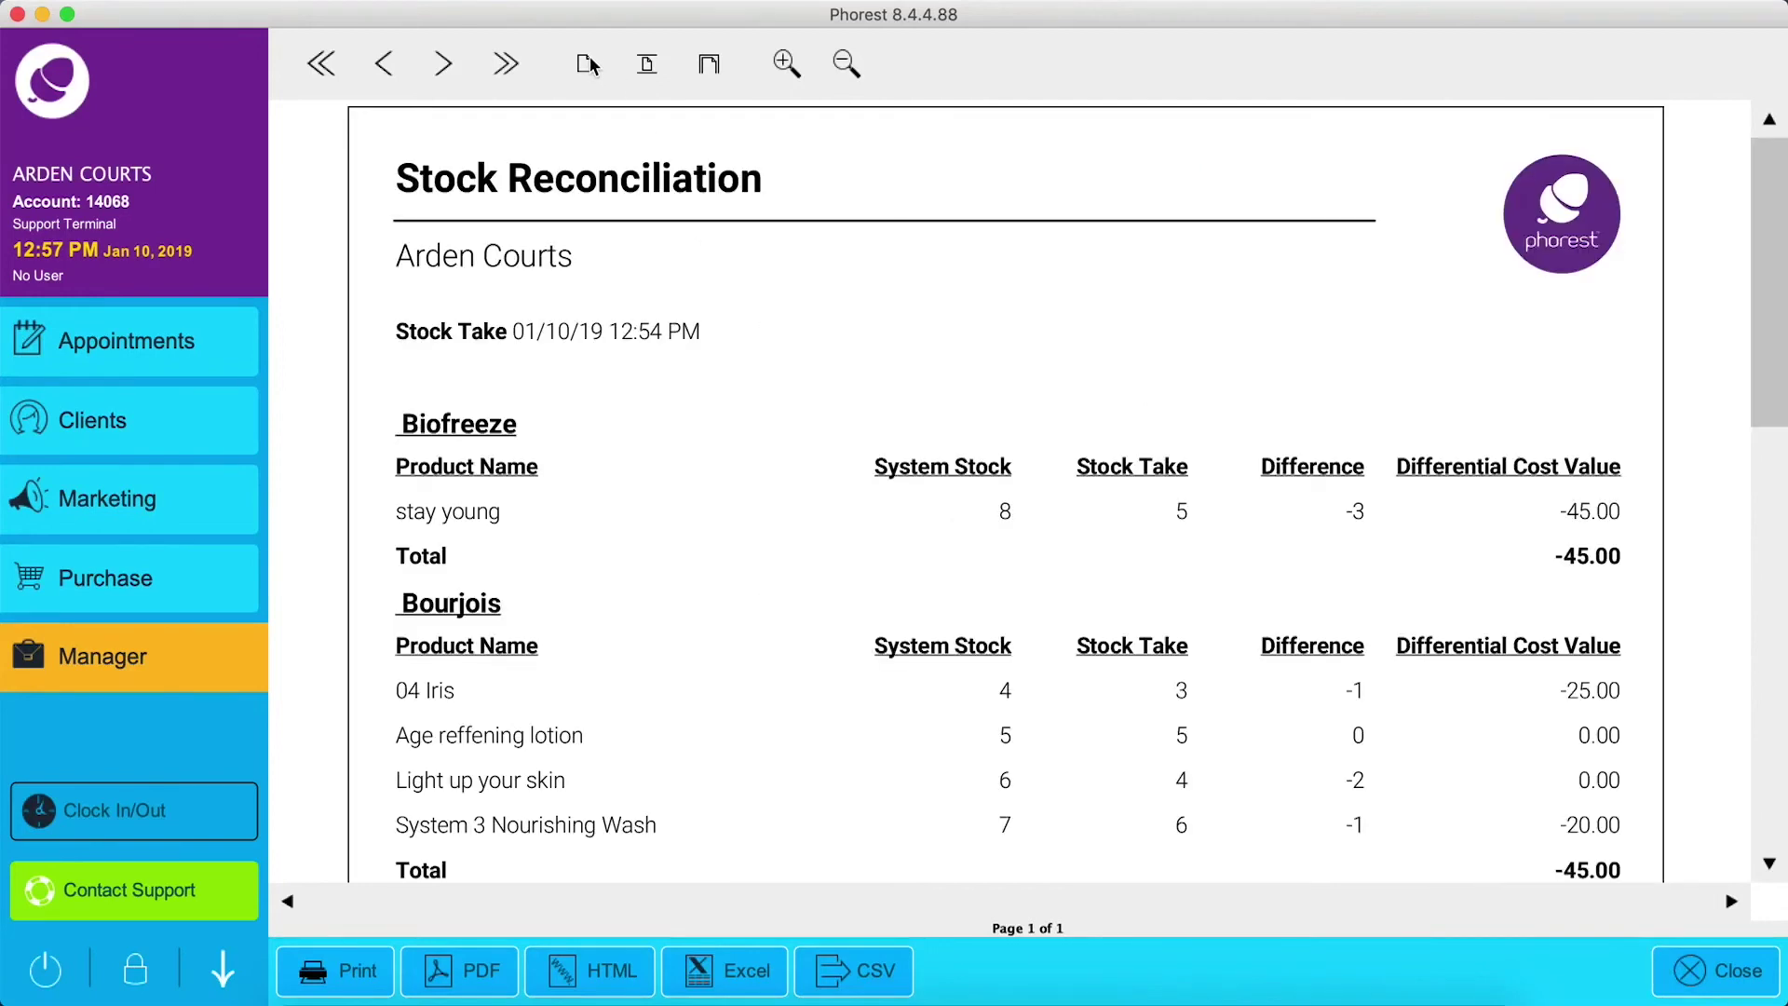
{"action": "left_click_drag", "start_coordinate": [1777, 247], "coordinate": [1777, 476]}
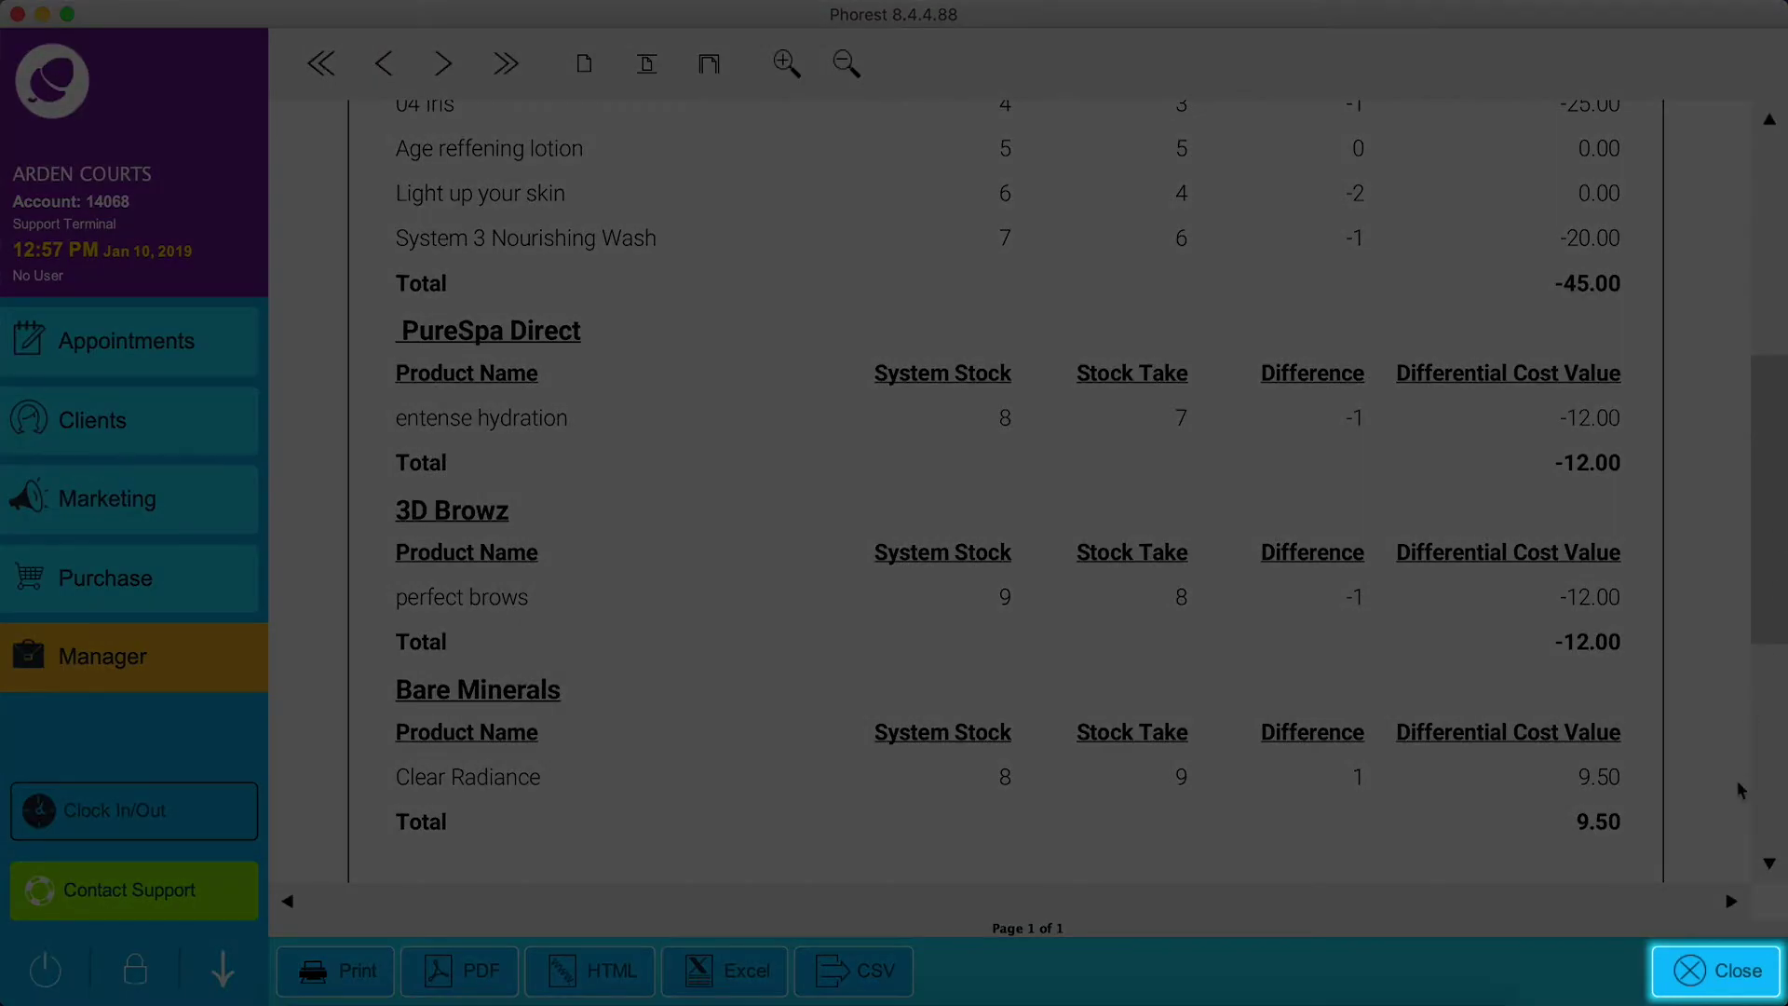
{"action": "left_click", "coordinate": [1738, 964]}
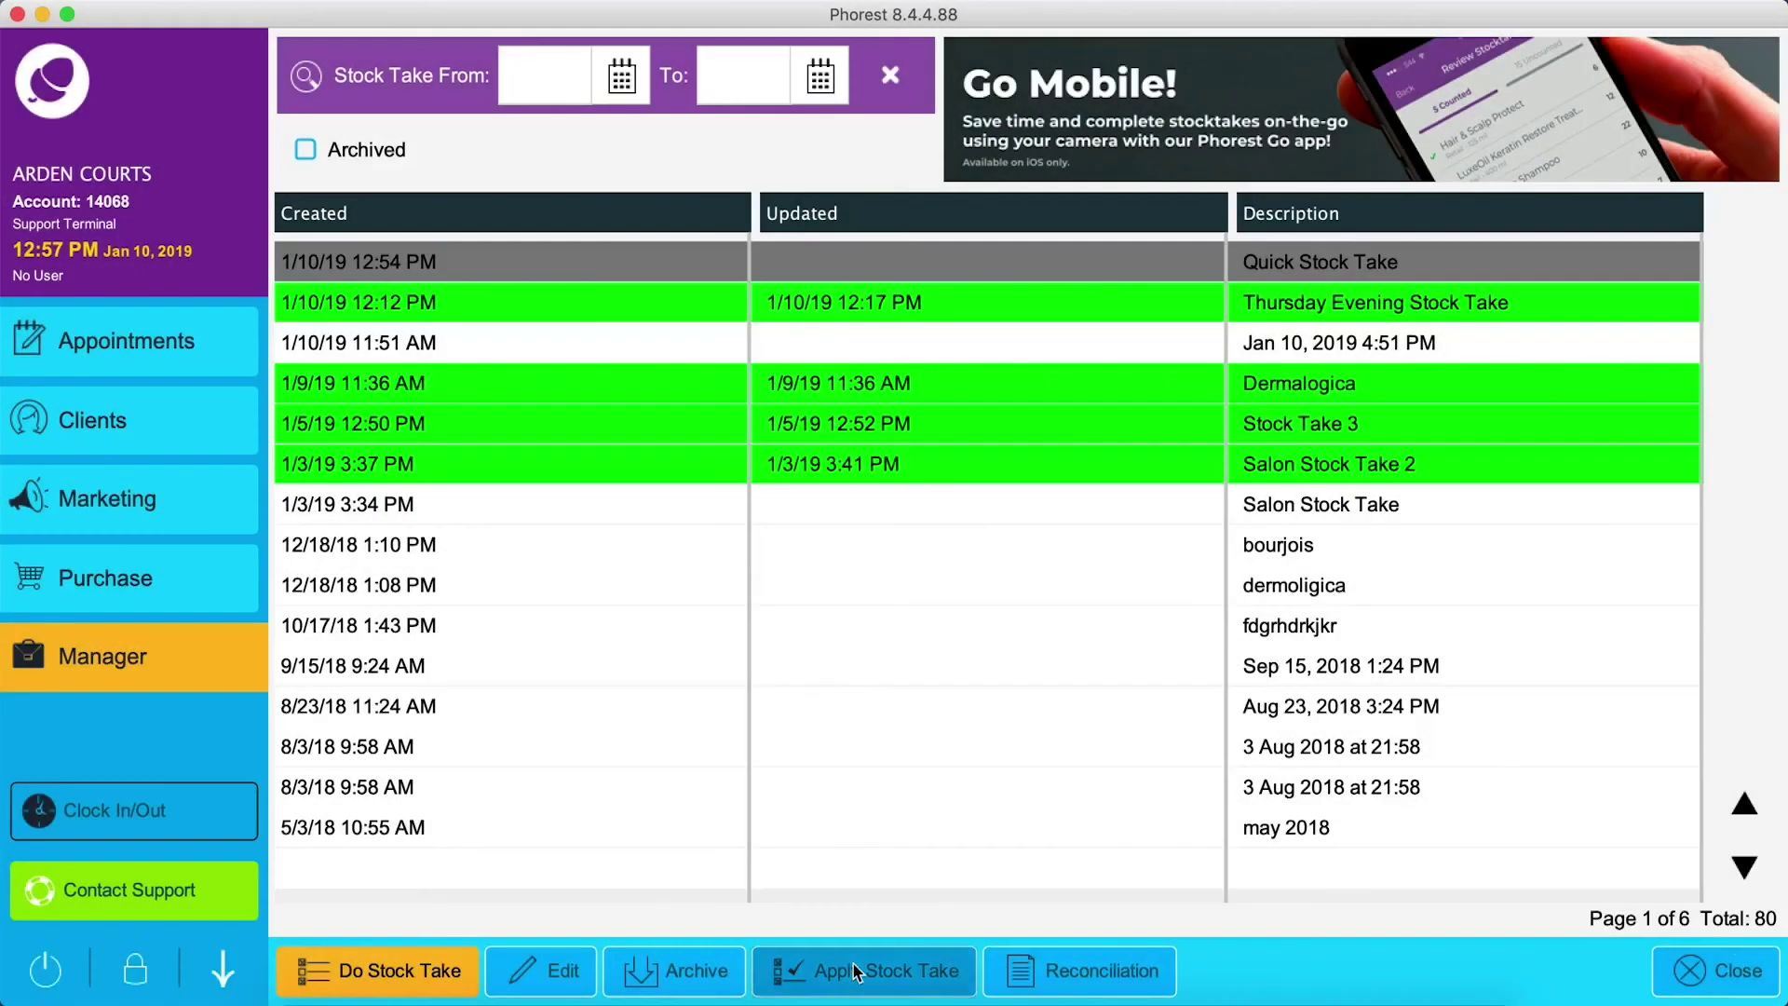
- Apply the selected Quick Stock Take to update stock levels
{"action": "left_click", "coordinate": [856, 971]}
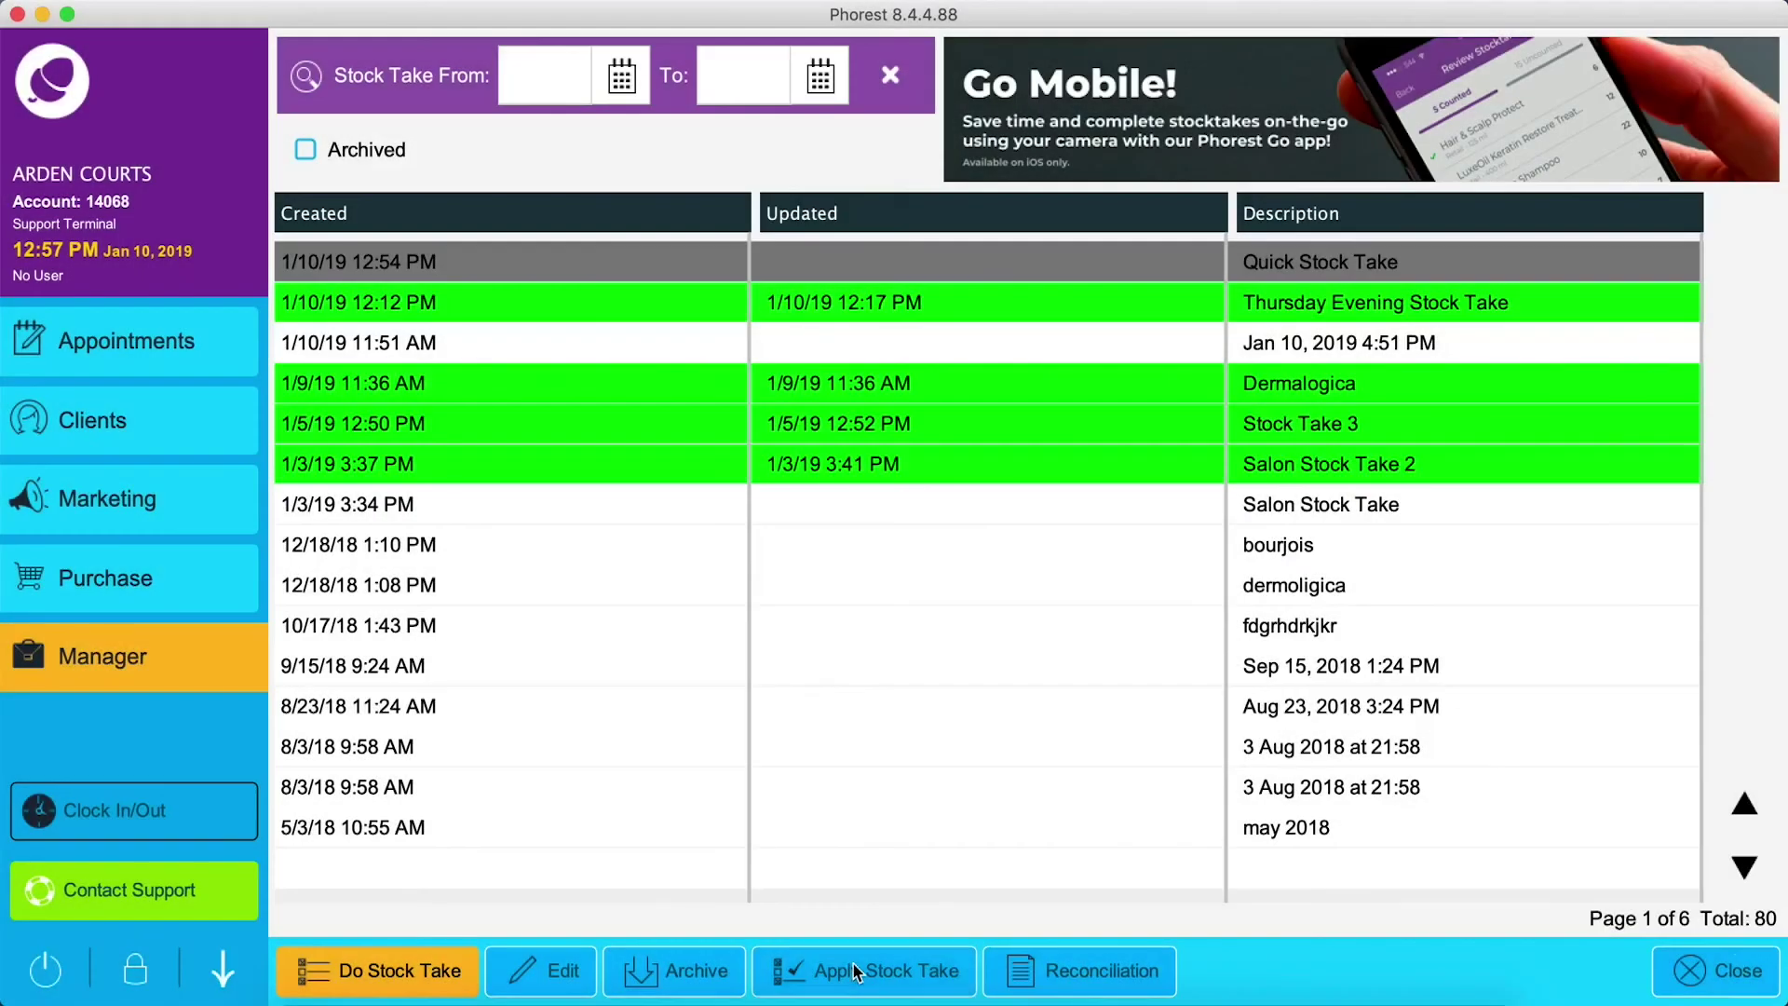